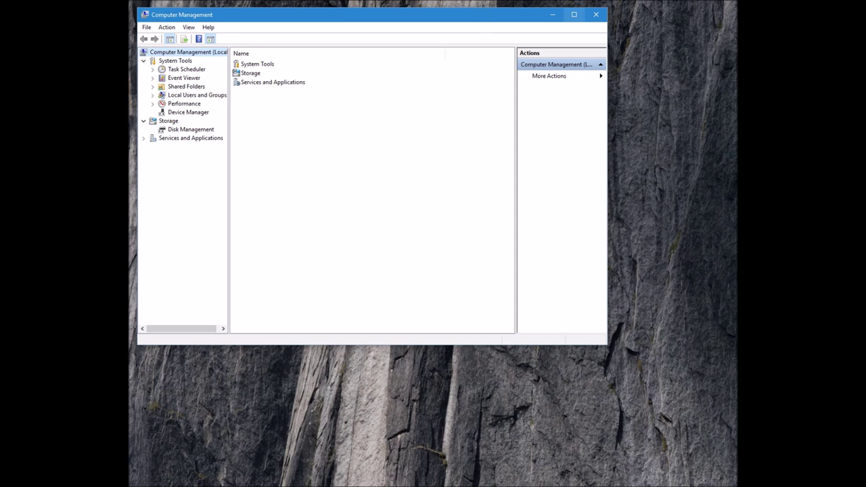
Step: Open Disk Management in the maximized Computer Management window and delete the RAW logical volume (E:)
key(super+Up)
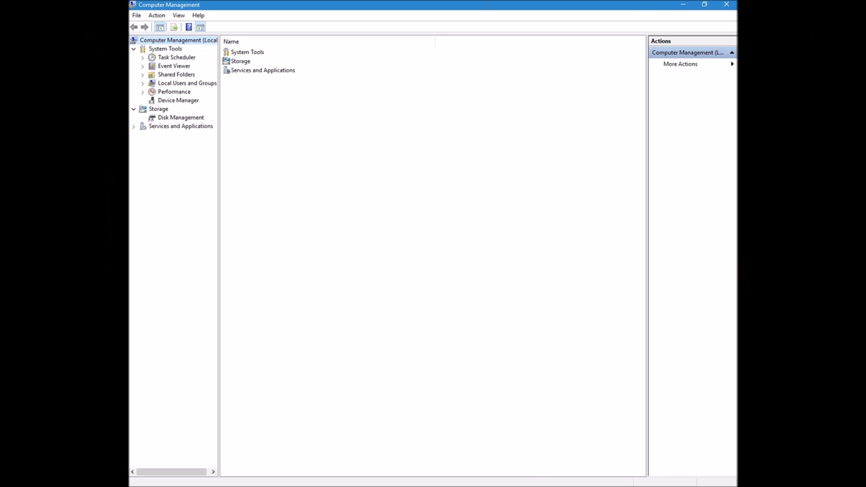
click(158, 109)
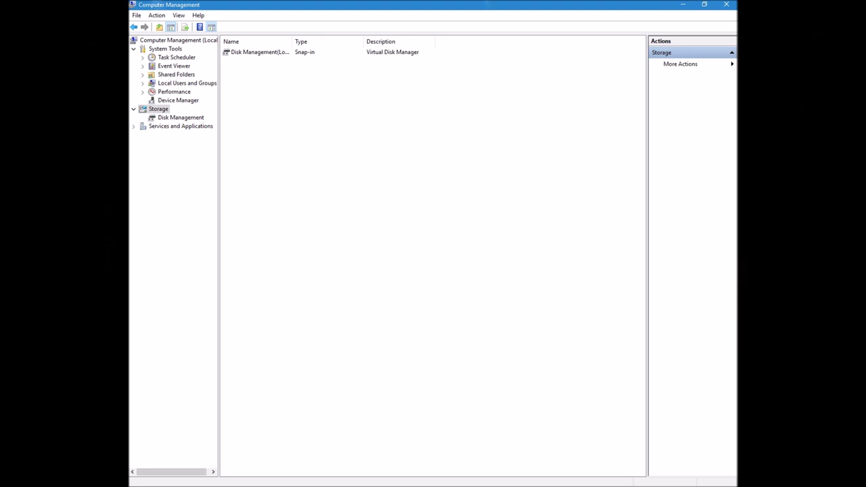
click(181, 117)
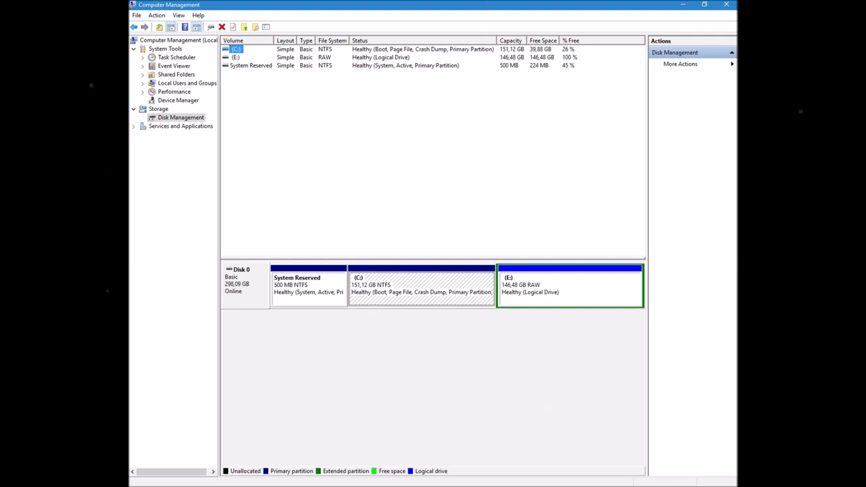
click(569, 288)
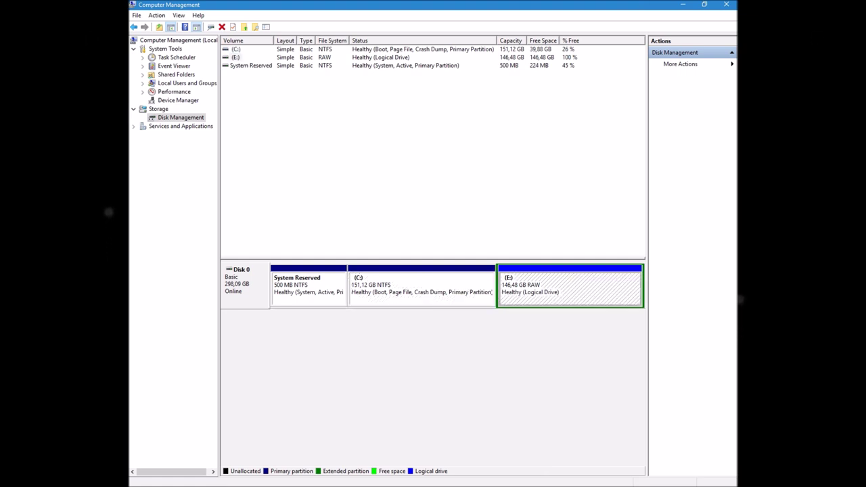
key(Delete)
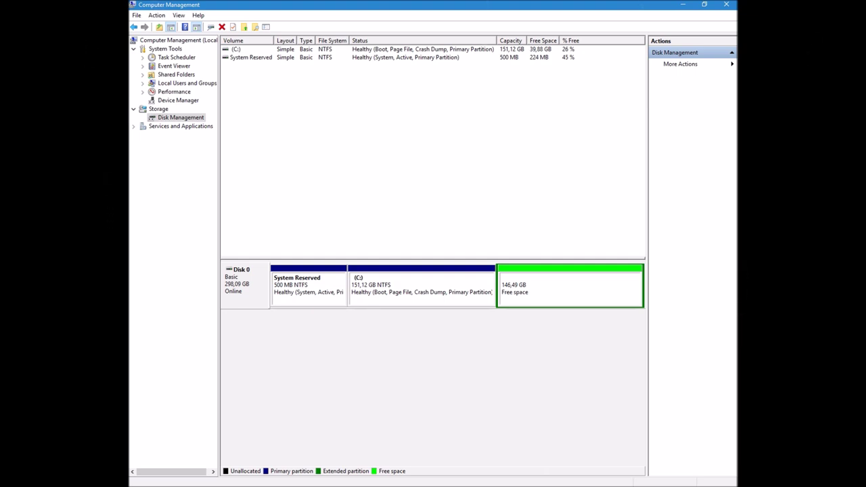
Step: Create a new simple volume of 150000 MB in Disk 0's free space with drive letter D
click(569, 288)
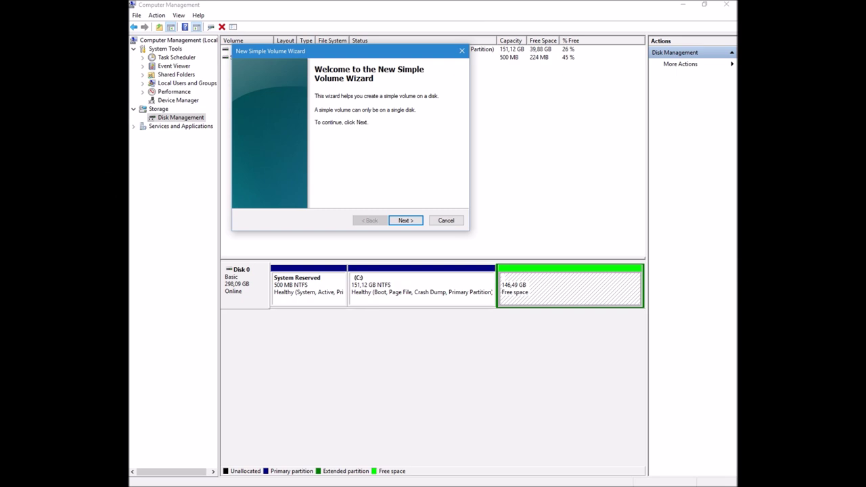
key(Return)
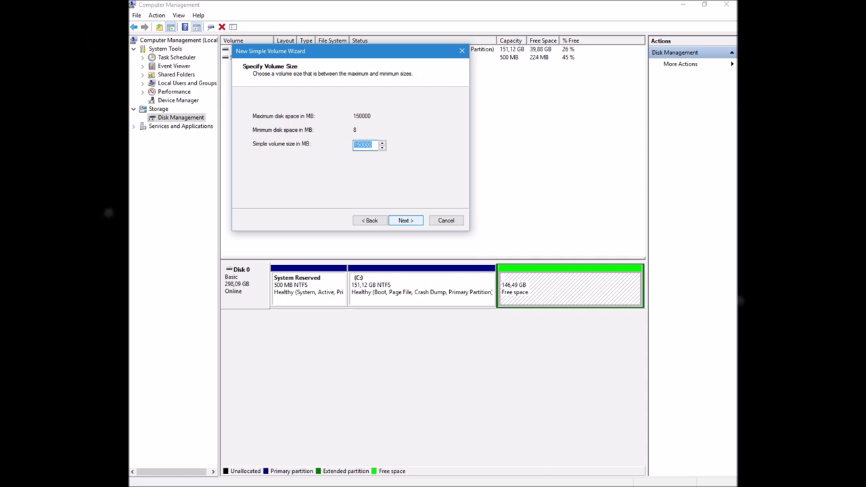
key(Return)
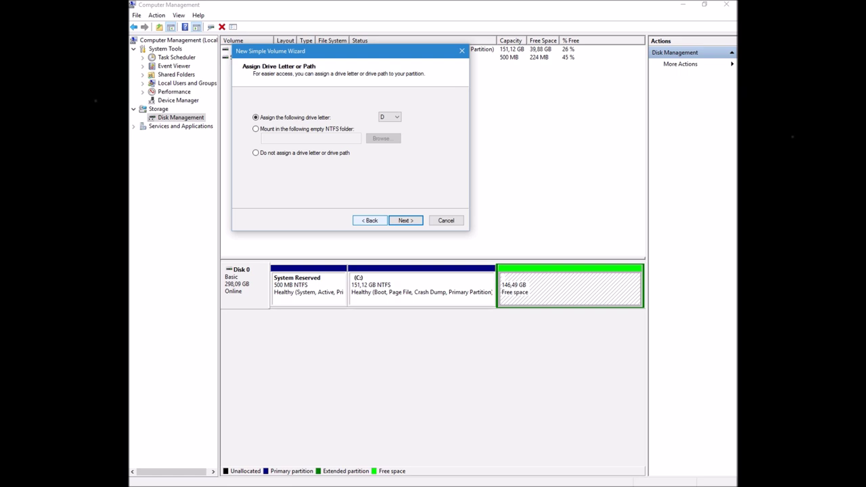
key(alt+b)
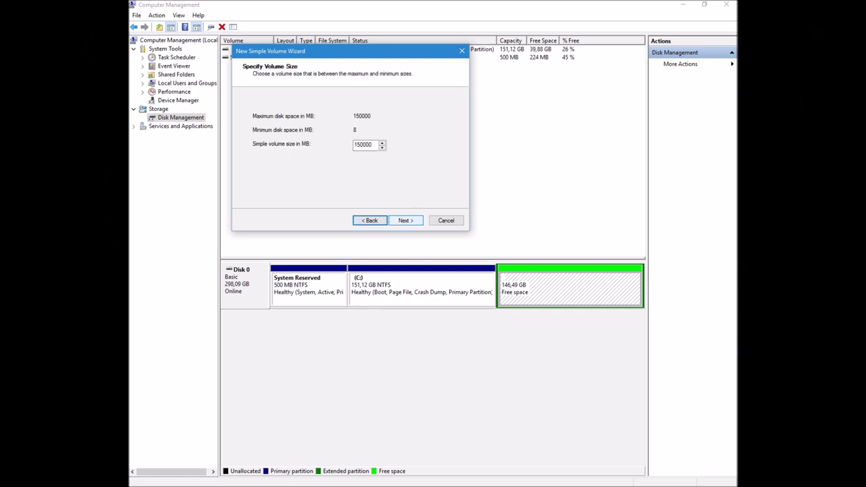
key(alt+n)
key(alt+n)
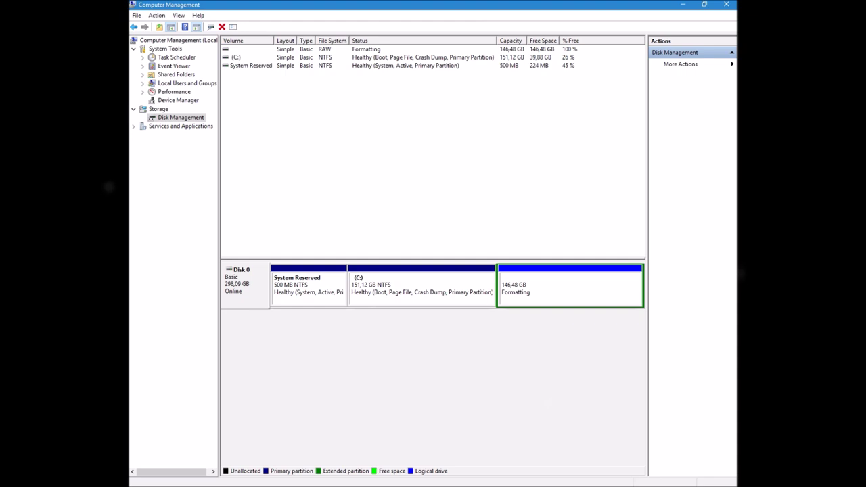
Step: Cancel the running format of the new logical volume
right_click(538, 293)
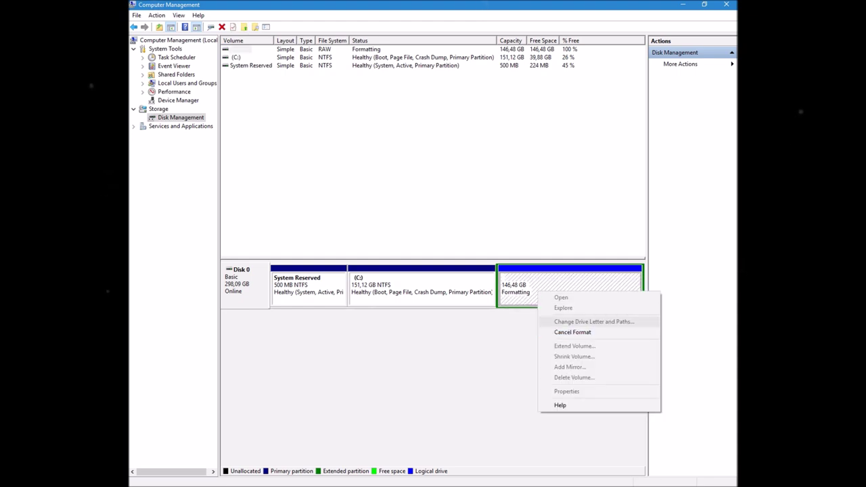
key(Return)
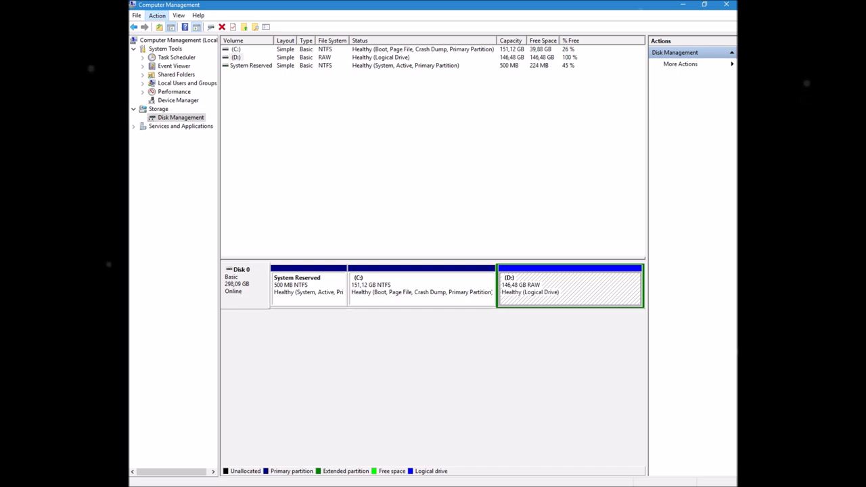
key(alt+v)
key(Escape)
key(shift+F10)
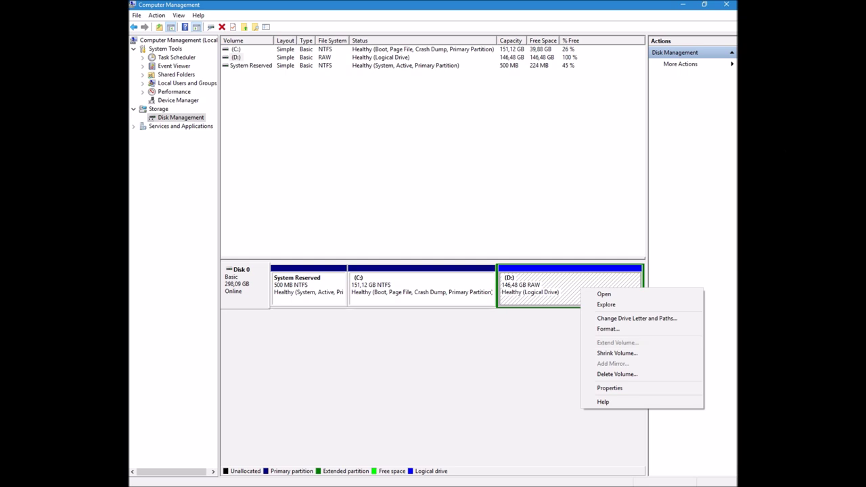
click(608, 328)
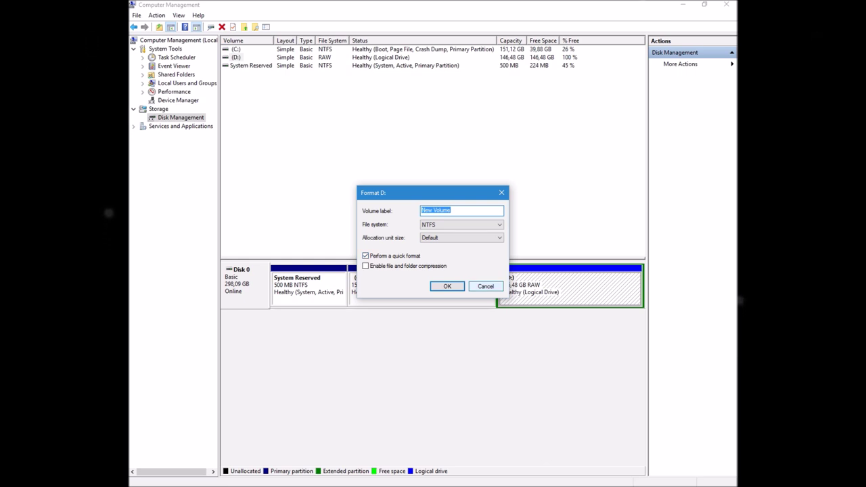
key(Escape)
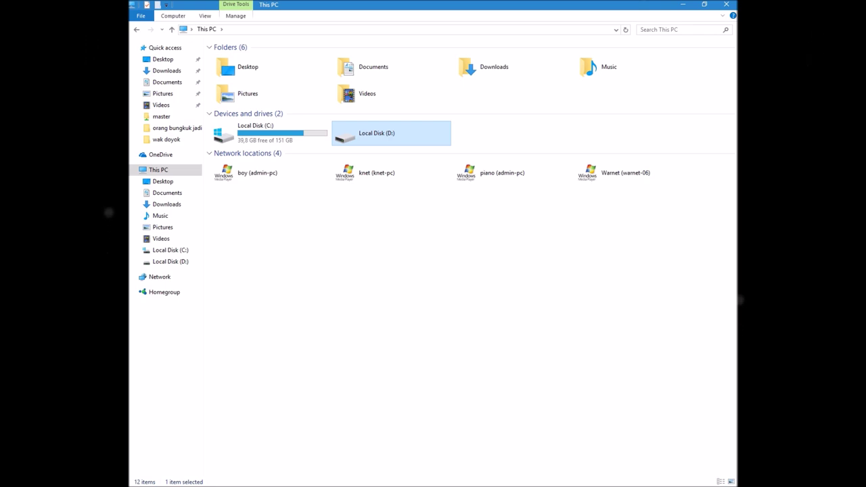
Step: Bring up the format settings for Local Disk (D:) in File Explorer and turn off Quick Format
key(shift+F10)
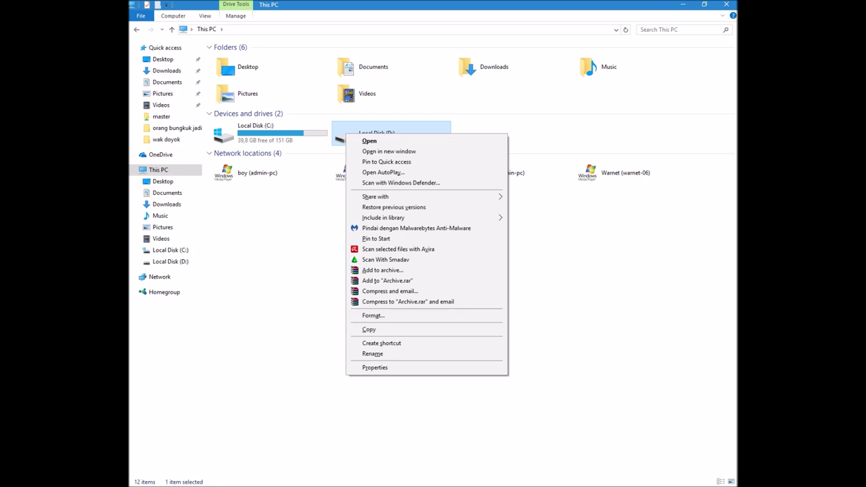
key(m)
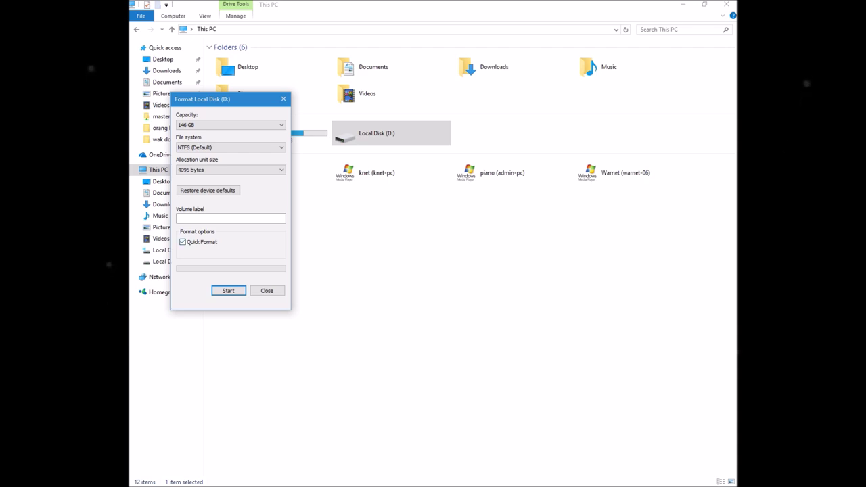
key(alt+q)
Step: Set the volume label to "Data" and start formatting Local Disk (D:), accepting the erasure of all its data
click(231, 218)
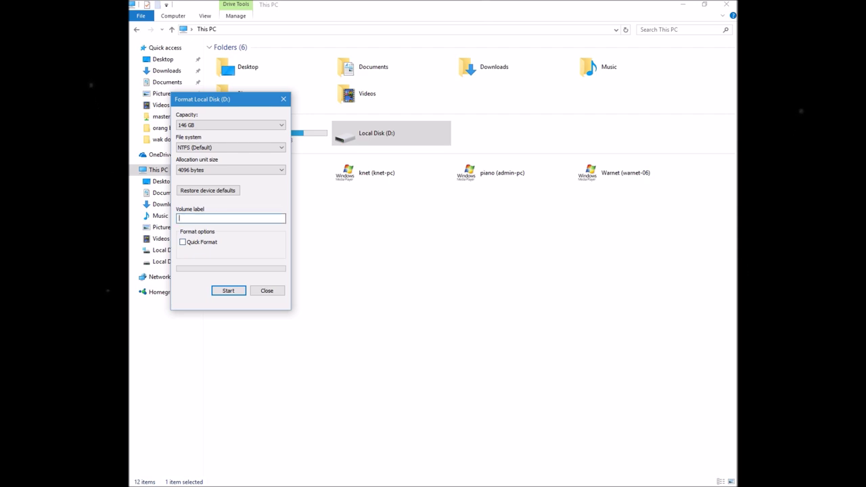
key(Caps_Lock)
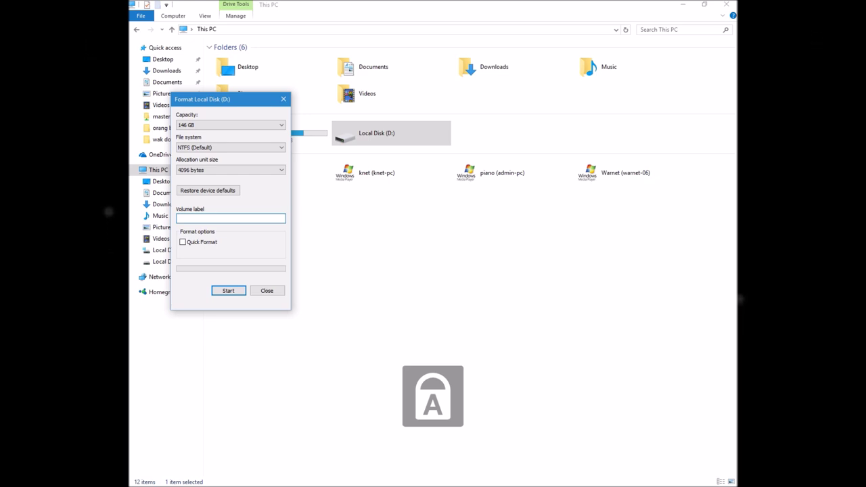
text(D)
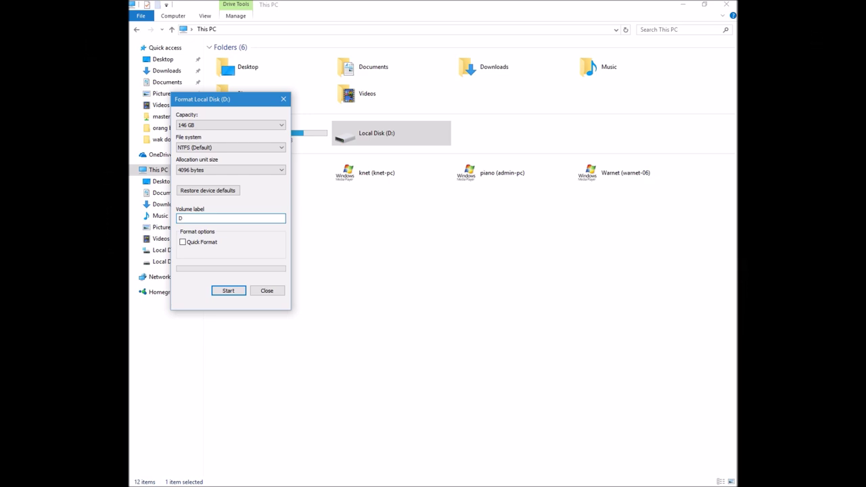
key(Caps_Lock)
text(ata)
key(Return)
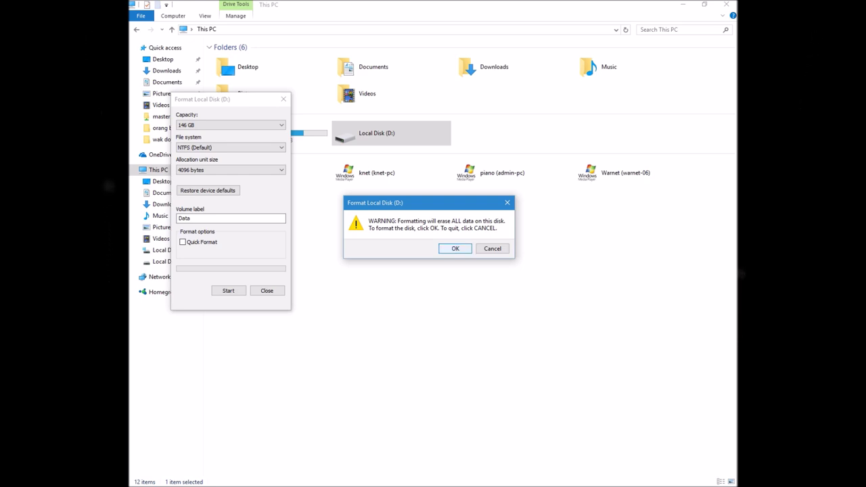
key(Return)
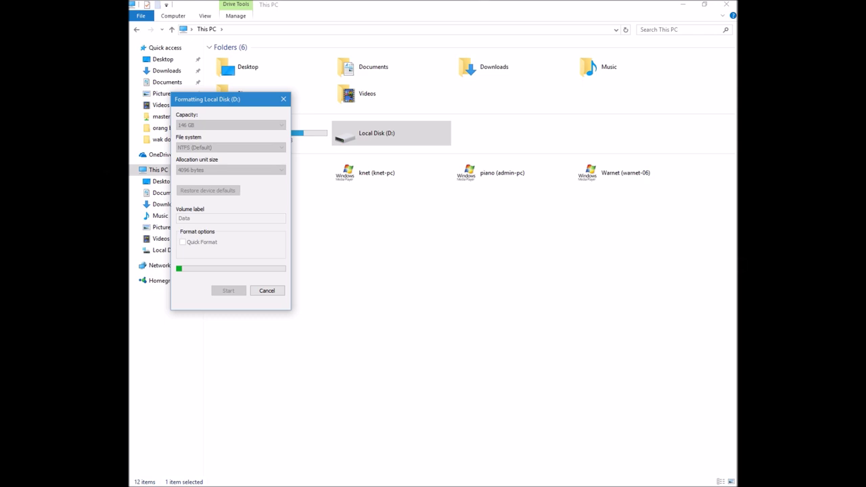
Step: Search Windows for "notepad" and launch Notepad
mouse_move(130, 270)
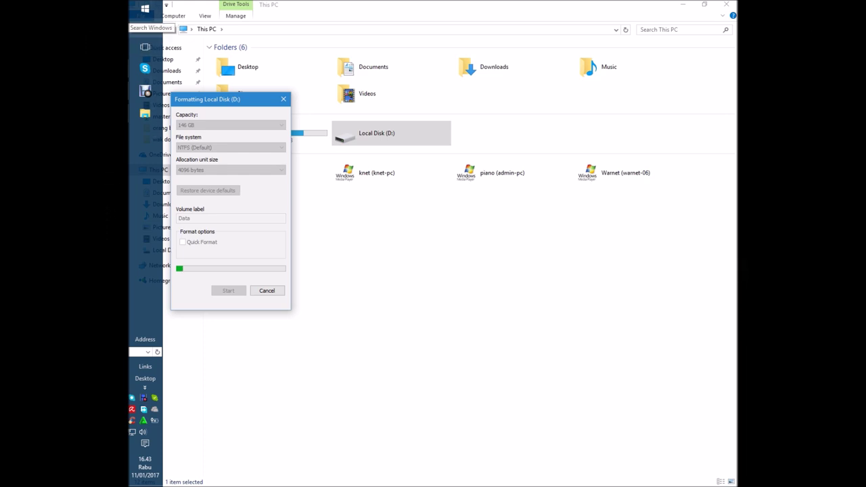
click(144, 27)
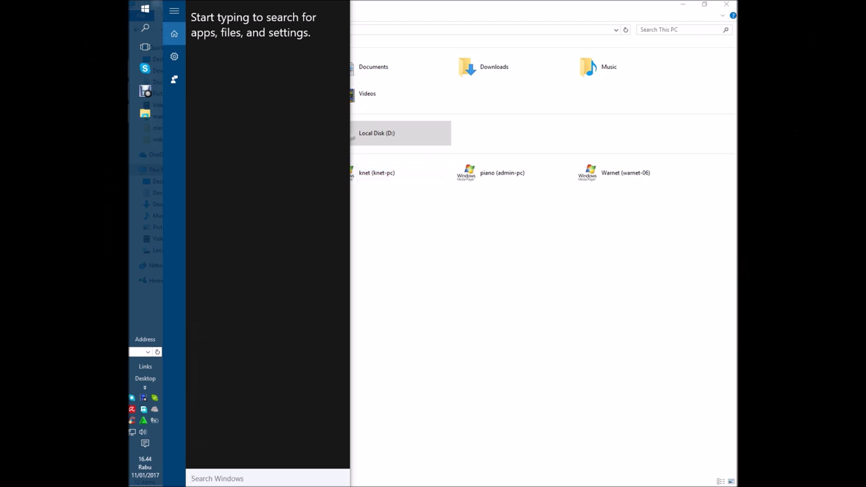
text(no)
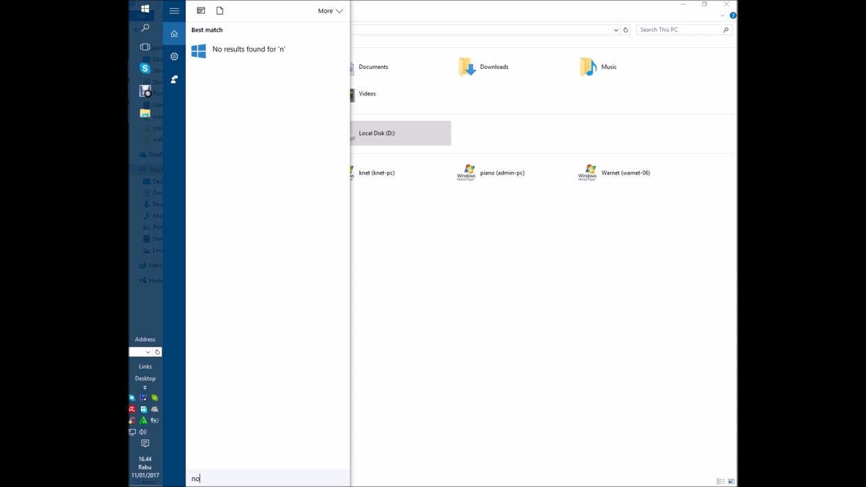
text(n)
key(BackSpace)
text(tepad)
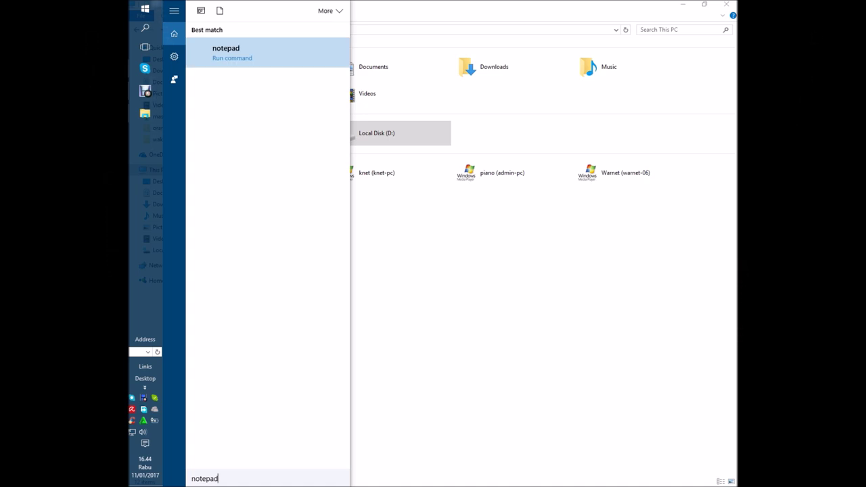
key(Return)
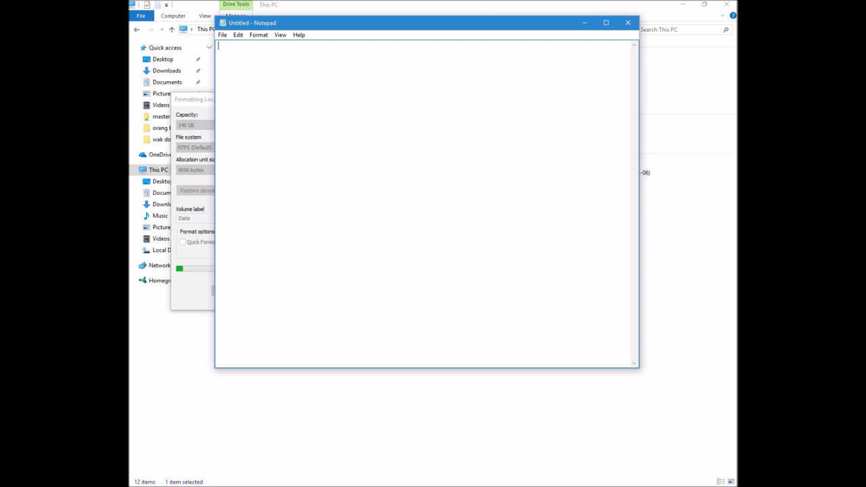
Step: Write "ini caranya memperbaiki hard disk yang tidak terbaca ke" in the blank Notepad document
text(ini caranya)
text(emperbaiki)
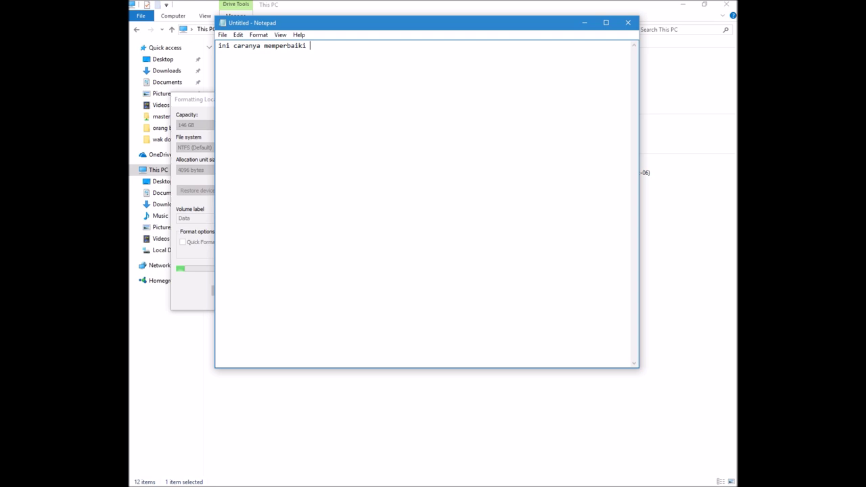
text( h)
text(ar)
text(d)
text(y)
text(ang )
text(f)
text(o)
key(BackSpace)
key(BackSpace)
text(ti)
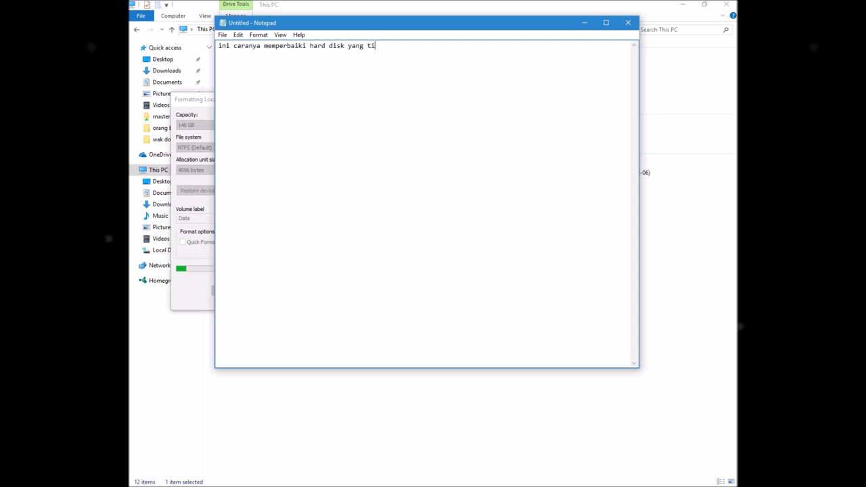
text(dak terbacke)
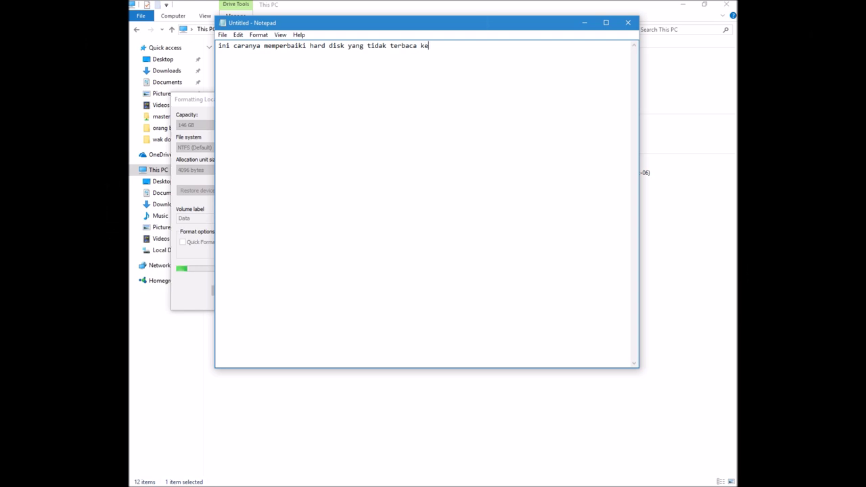
Step: Continue the note by completing the words "kenapa saya pilih formatnya yang lambat"
text(p)
key(BackSpace)
text(napa saya pilih)
text(for)
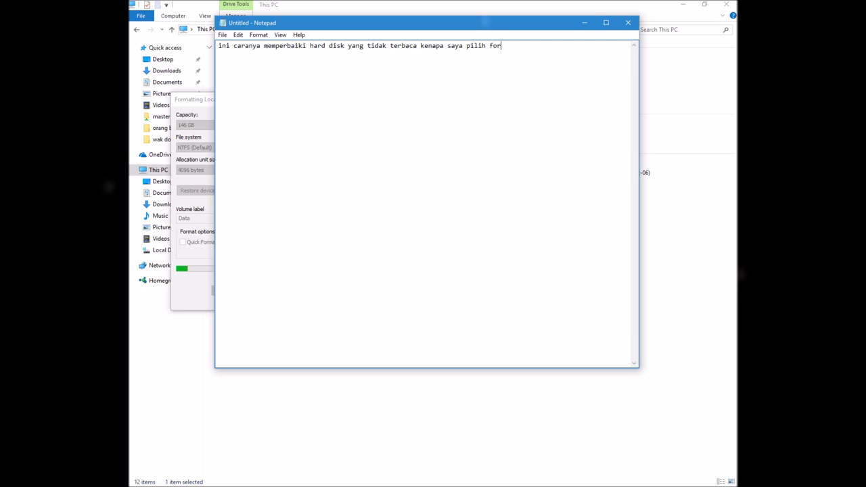
text(ma)
text(t n)
text(y)
text(a)
text( y)
text(an)
text(g)
text( l)
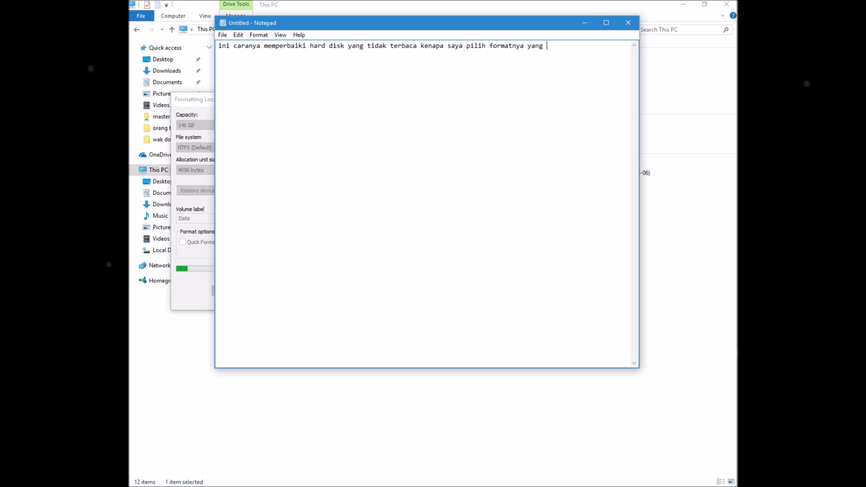
text(ambat)
Step: Add "supaya kalau ada yang error bisa" to the end of the note
text(supayas)
key(BackSpace)
text(kl)
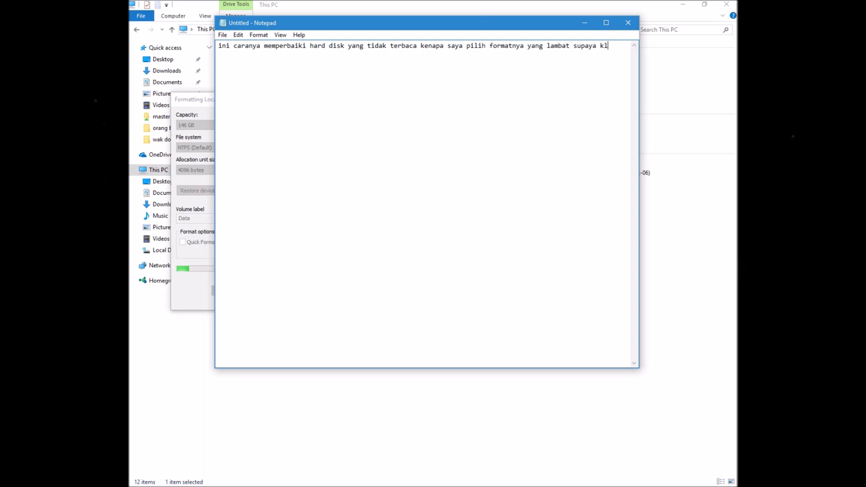
key(BackSpace)
text(a)
text(l)
text(a)
text(u )
text(ad)
text(a yan)
text(g )
text(er)
text(ror)
text(bisa)
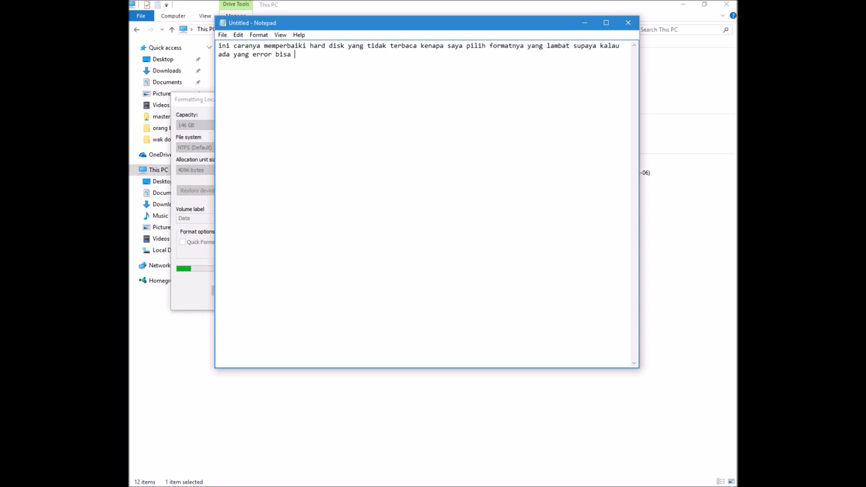
Step: Finish the note's sentence with "otomatis di perbaiki"
text(otoma)
text(tis)
text(di per)
key(BackSpace)
key(BackSpace)
text(baiki)
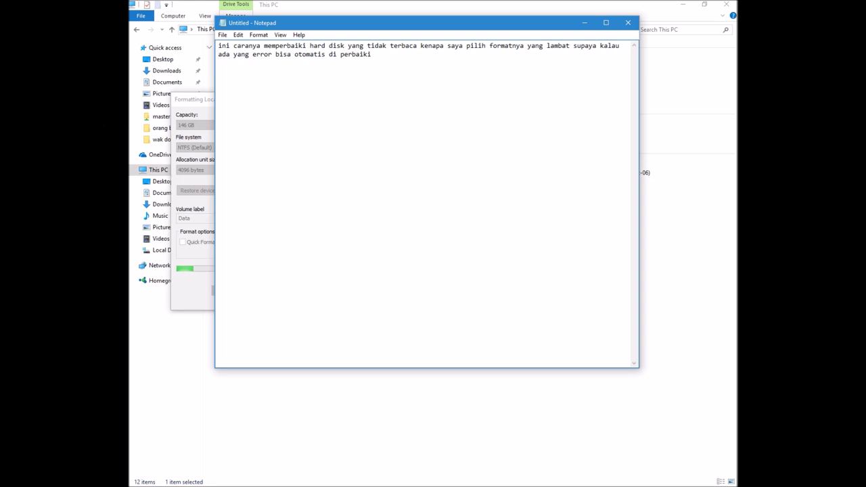
Step: Start a new paragraph in the note after a blank line with the words "kanapa tadi"
text(b)
key(BackSpace)
key(Return)
key(Return)
text(kanapa ta)
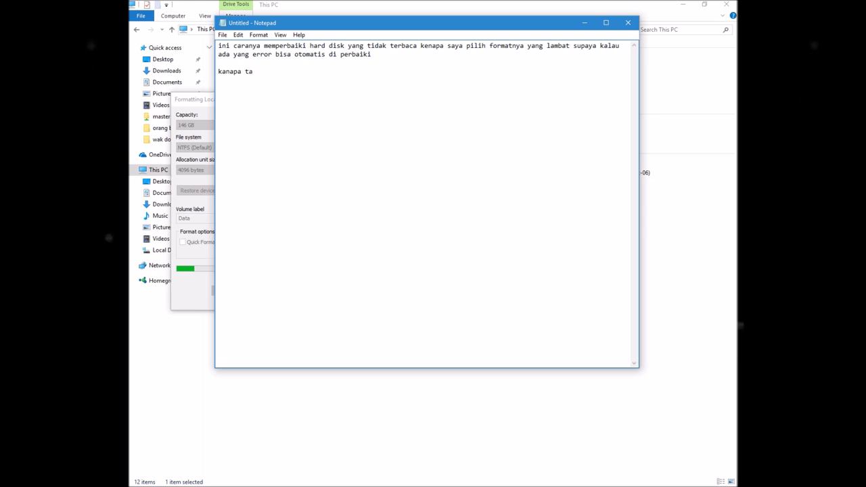
text(dii)
key(BackSpace)
text(p)
text(a)
text(pat)
text(ion)
key(BackSpace)
key(BackSpace)
key(BackSpace)
key(BackSpace)
key(BackSpace)
key(BackSpace)
key(BackSpace)
key(BackSpace)
Step: Continue the new paragraph with "hard disknya tidak terbaca soalnya ada"
text(hard disk ny)
key(BackSpace)
text(a ti)
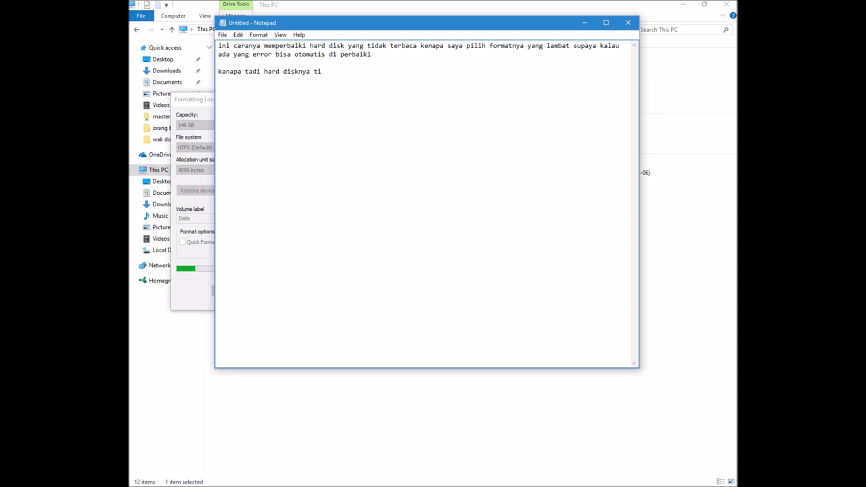
text(dak)
text(terbaca soalny)
text(a)
text(ada )
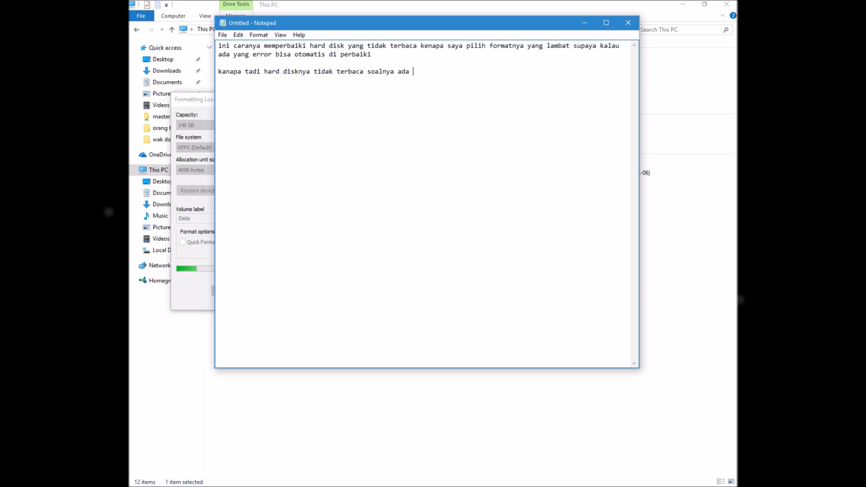
Step: Add "virus yang merubah hard disk" to the end of the note's second paragraph
text(virud)
key(BackSpace)
text(s)
text(yang merub)
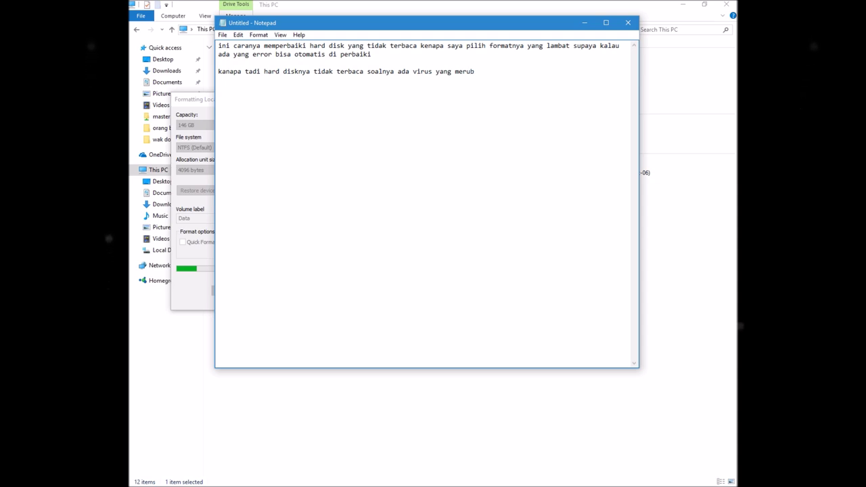
text(ah hard di)
text(sk)
Step: Finish the sentence about the virus with "NTFS menjadi RAW", writing NTFS and RAW in capitals
key(Caps_Lock)
text(N)
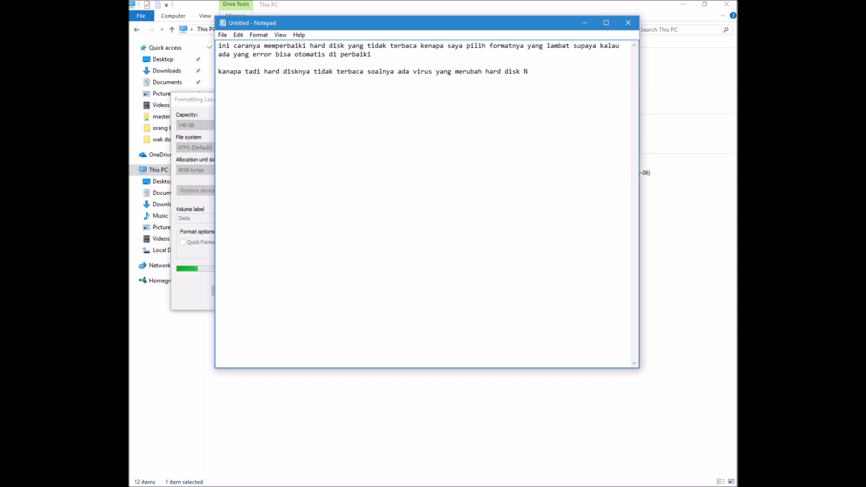
text(TFS)
key(Caps_Lock)
text(menjadi)
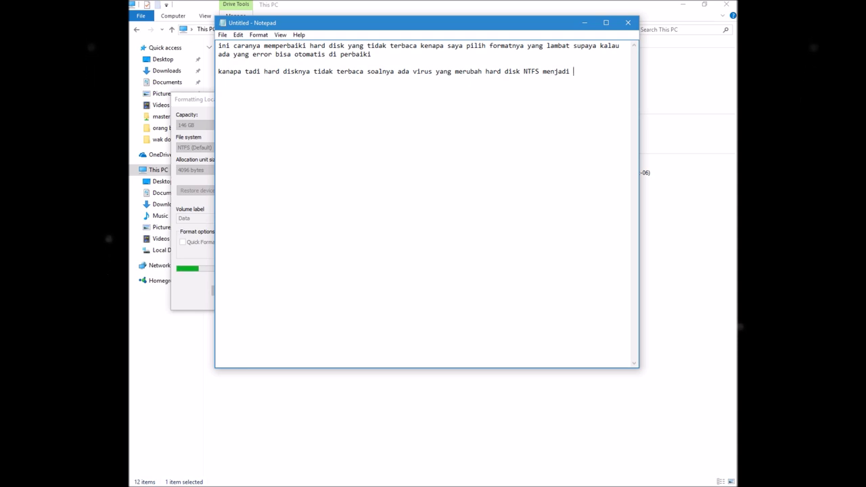
key(Caps_Lock)
text(R)
key(Caps_Lock)
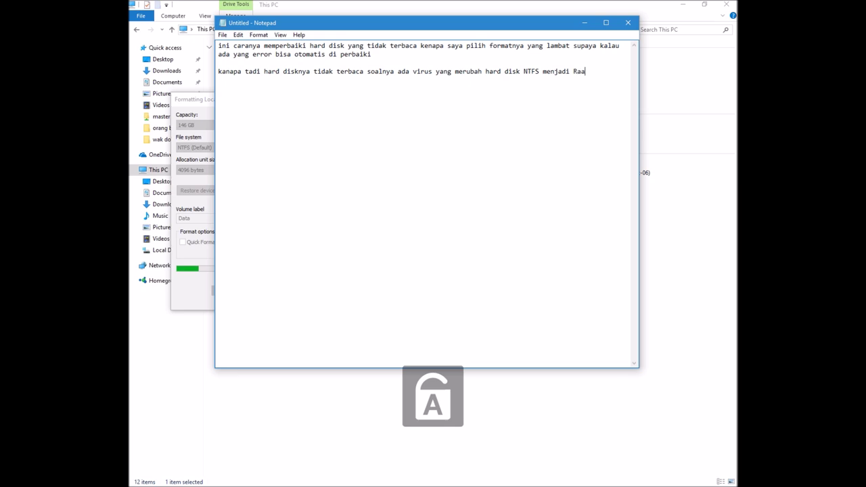
key(BackSpace)
text(a)
key(BackSpace)
key(BackSpace)
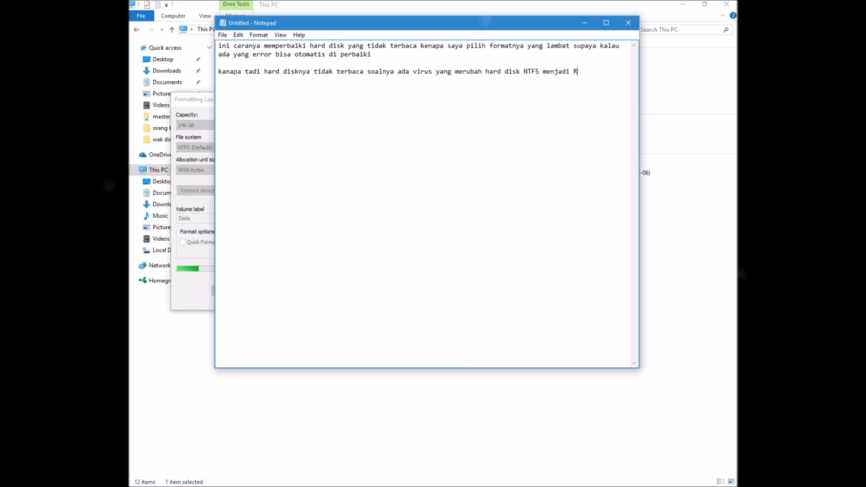
key(Caps_Lock)
text(AW)
Step: Begin a new line directly below the virus sentence with "RAW itu"
text(R)
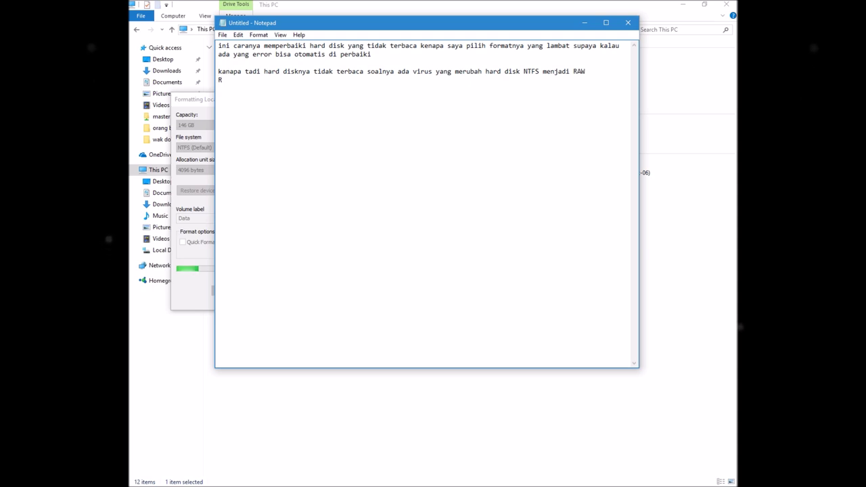
text(W)
key(BackSpace)
text(AW)
key(Caps_Lock)
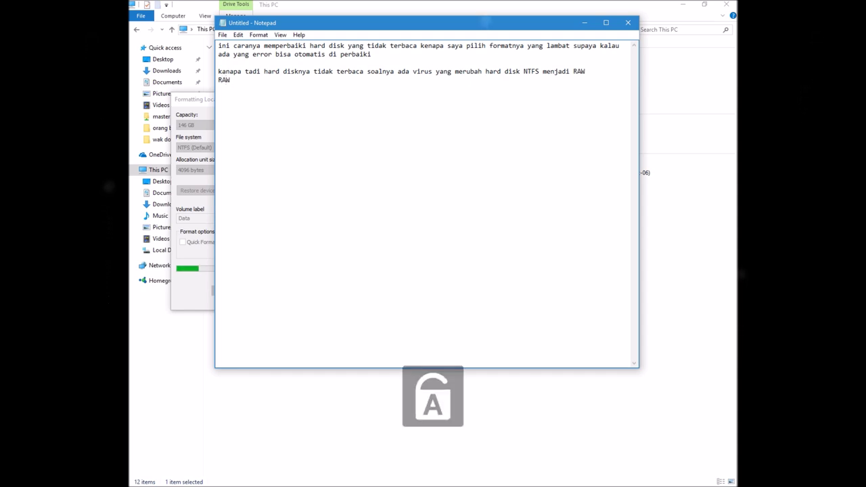
text(i)
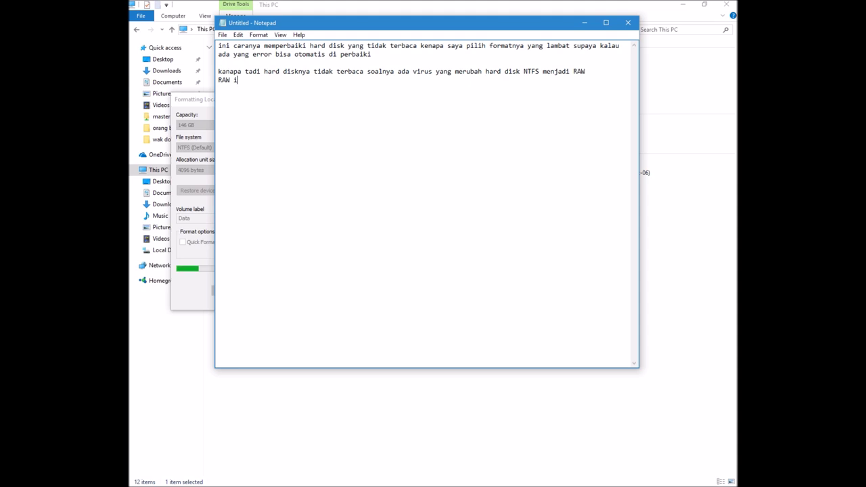
text(tu be)
key(BackSpace)
Step: Complete the line about RAW with "biasanya d gunakan di linux"
text(bias)
text(nya)
text(u)
key(BackSpace)
text(guna)
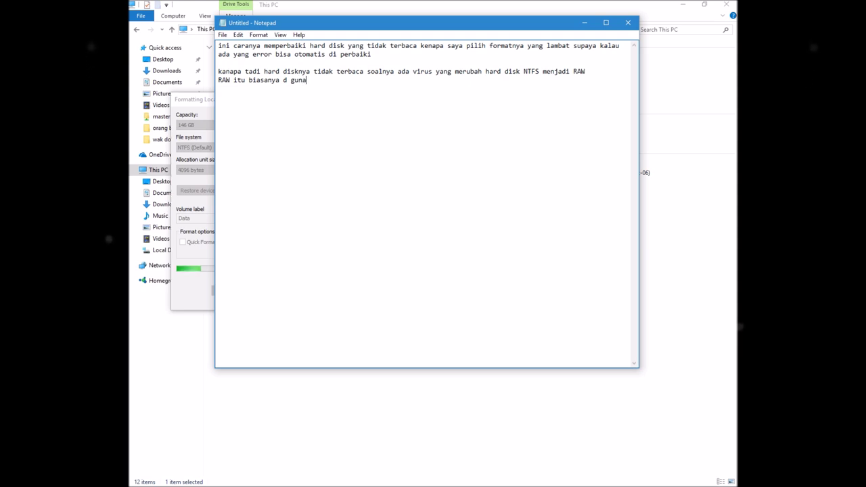
text(kan di )
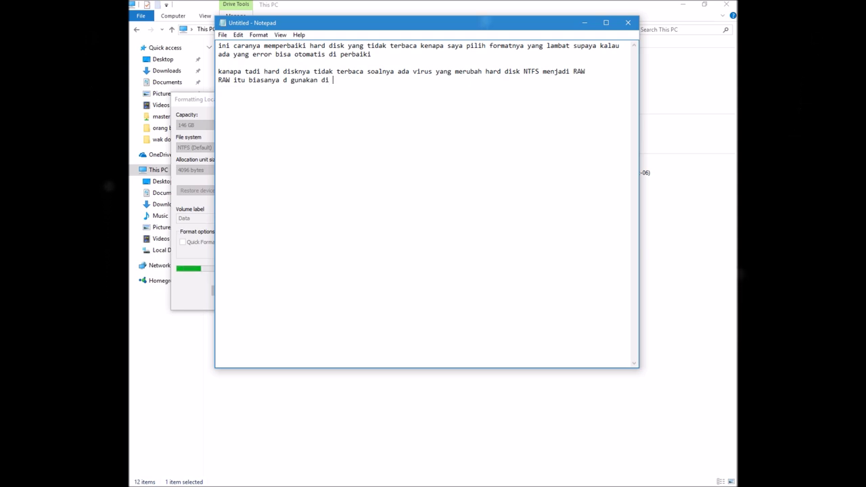
text(linux)
Step: Start a third paragraph after a blank line with "Mari kita cara tahu"
key(Caps_Lock)
text(M)
key(Caps_Lock)
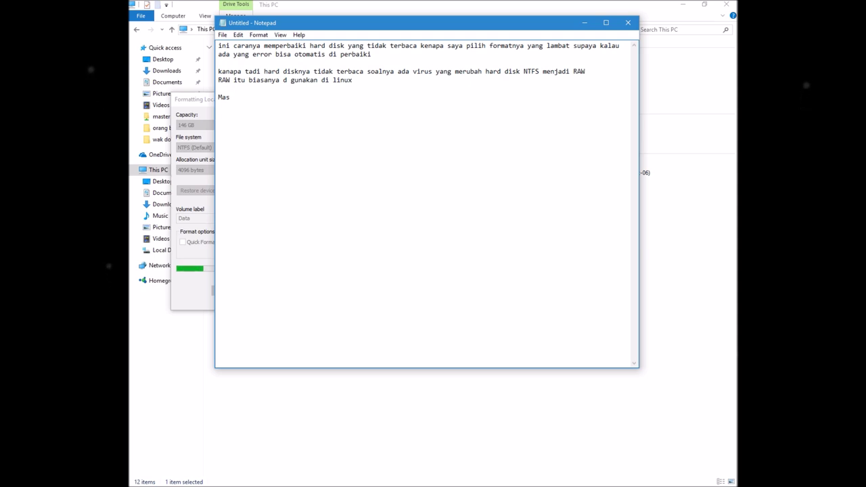
key(BackSpace)
text(i)
text(ta cara tahu)
Step: Append the word "RAW" in capitals after "Mari kita cara tahu"
key(Caps_Lock)
text(R)
key(Caps_Lock)
text(a)
key(Caps_Lock)
text(A)
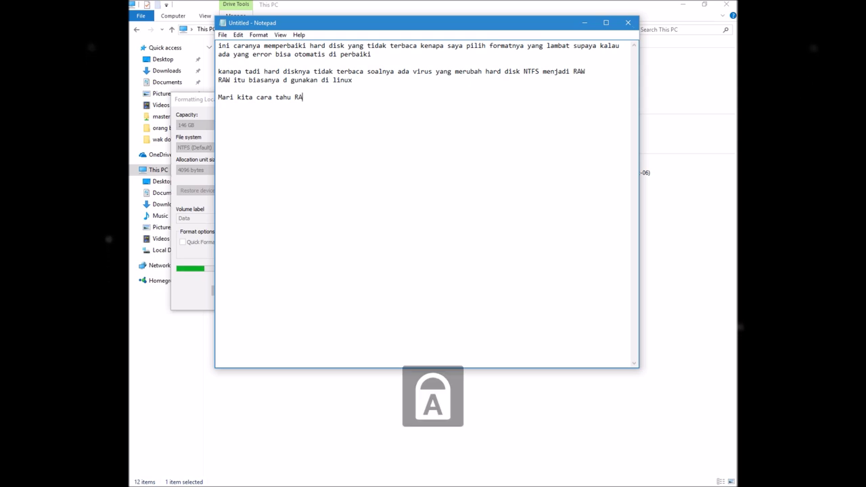
text(W)
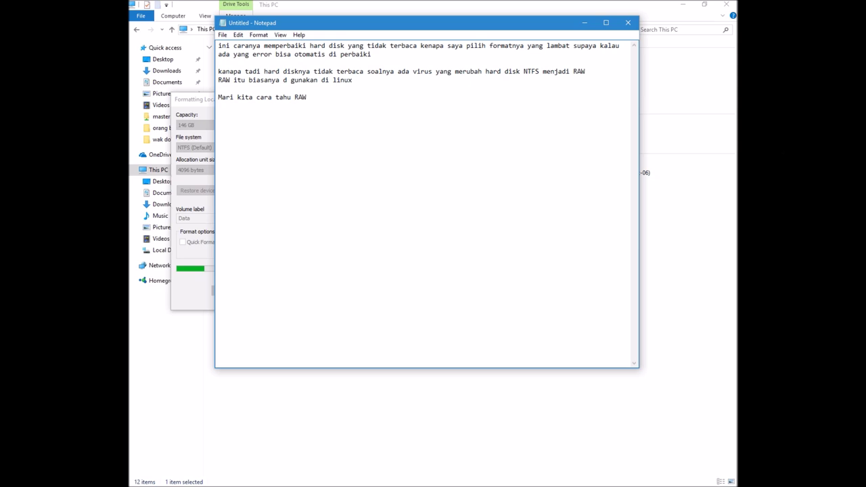
Step: Continue the third paragraph with "kepanjangannya apa tapi" in lowercase
key(Caps_Lock)
key(Caps_Lock)
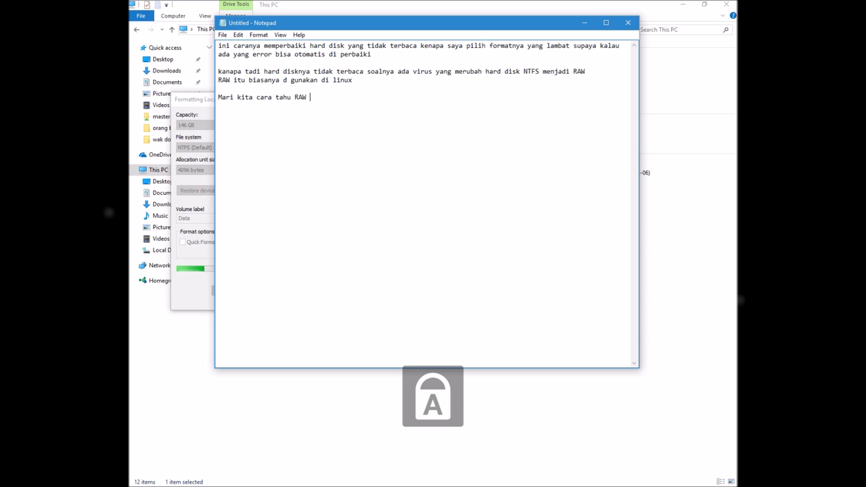
text(K)
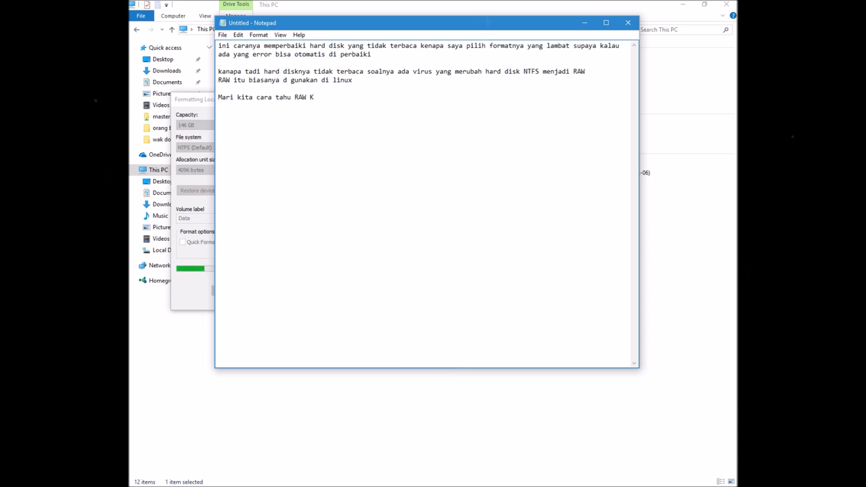
key(BackSpace)
key(Caps_Lock)
text(k)
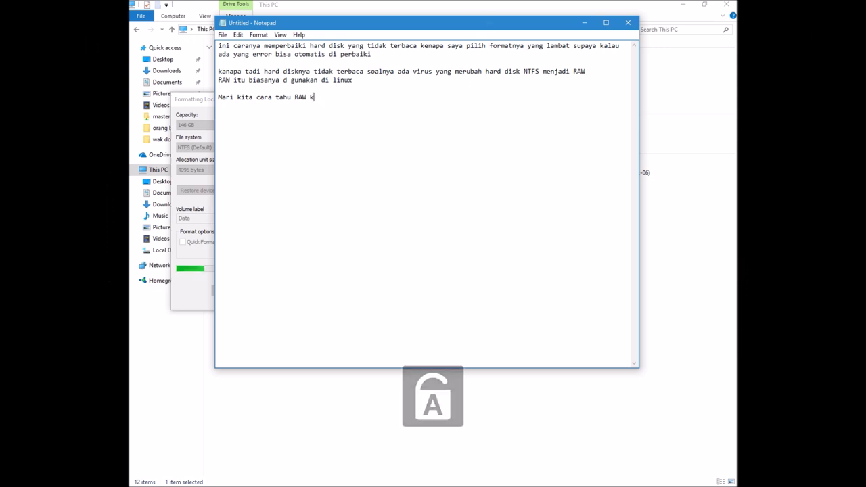
text(epanj)
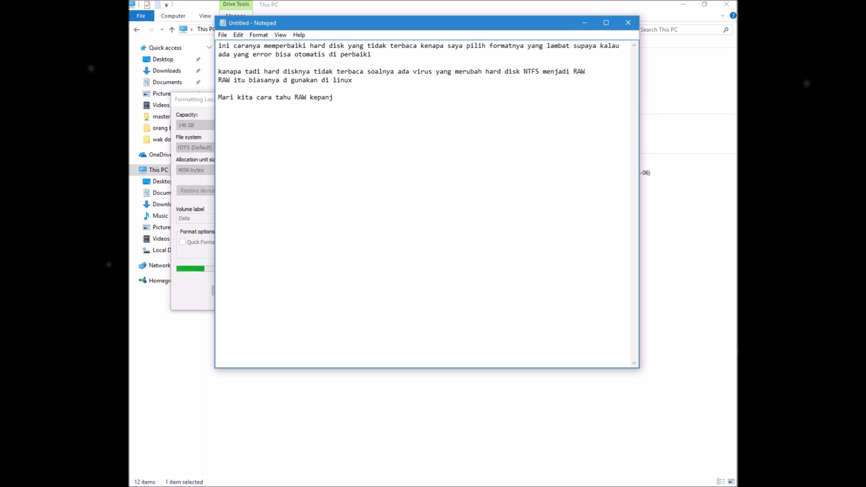
text(ang)
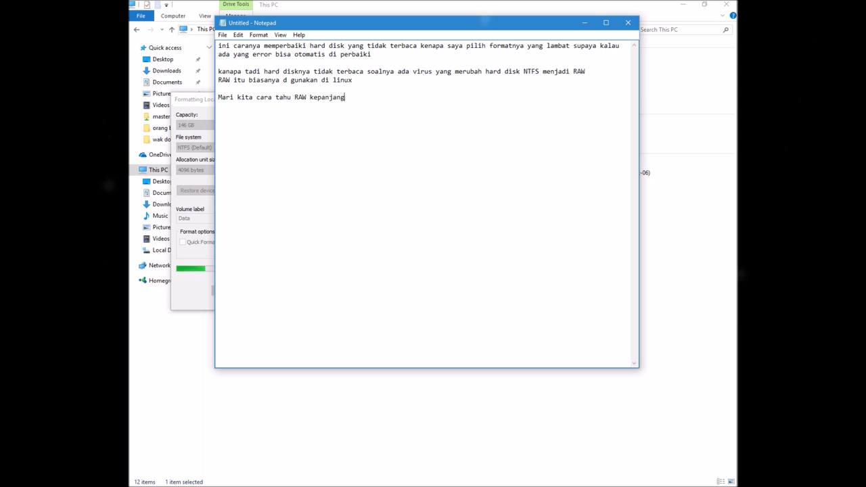
text(annya ap)
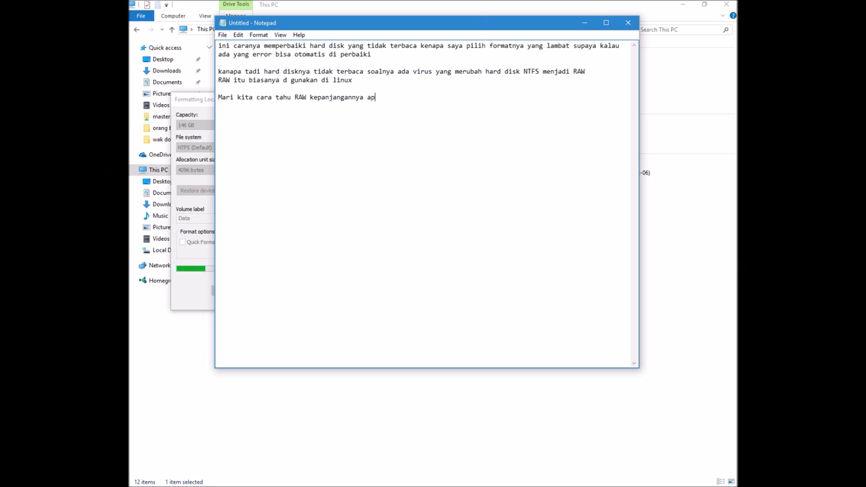
text(a tapi)
Step: Add "RAW itu" after "kepanjangannya apa tapi" in the third paragraph
key(Caps_Lock)
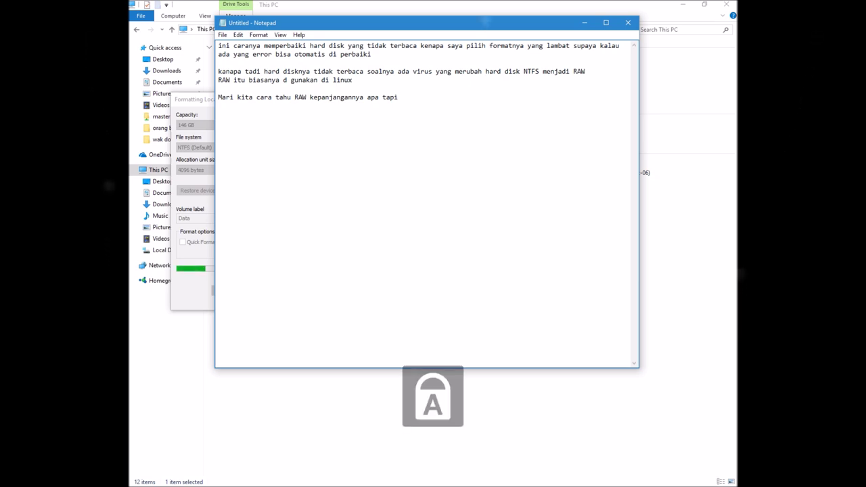
text(R)
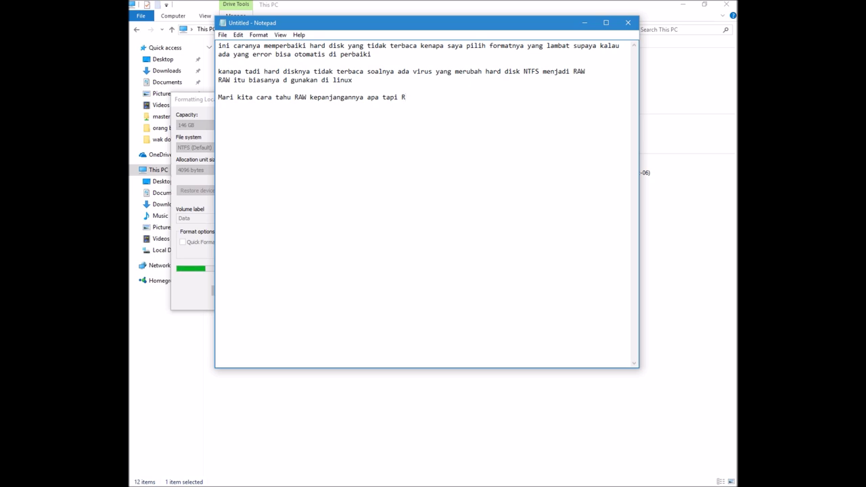
text(AW)
key(Caps_Lock)
text(itu)
Step: End the third paragraph with "Bukan rawodah hehehehehehe", inserting the missing letters in the misspelled words
key(Caps_Lock)
text(B)
key(Caps_Lock)
text(uk)
key(BackSpace)
text(a awd)
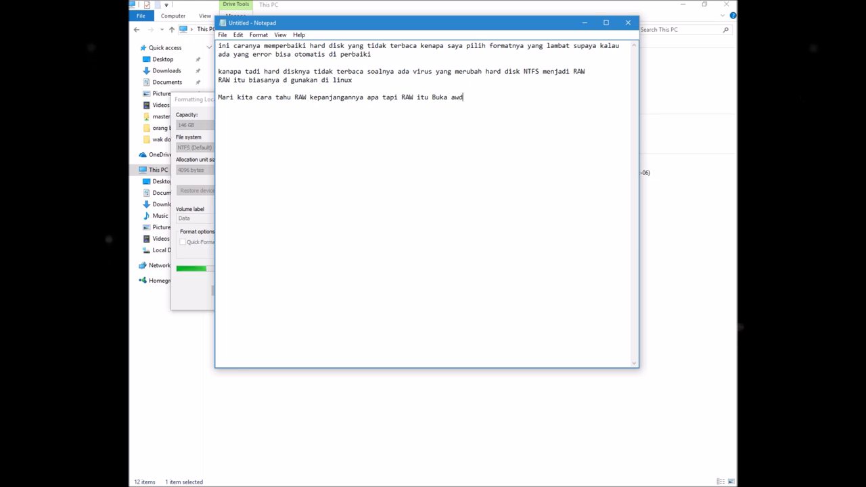
text(ah)
text(r)
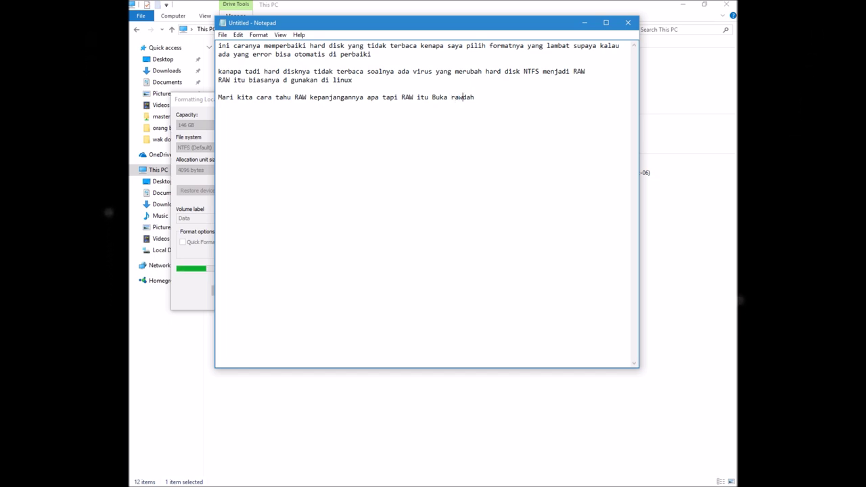
click(468, 97)
text(o)
click(451, 96)
text(hehehehe)
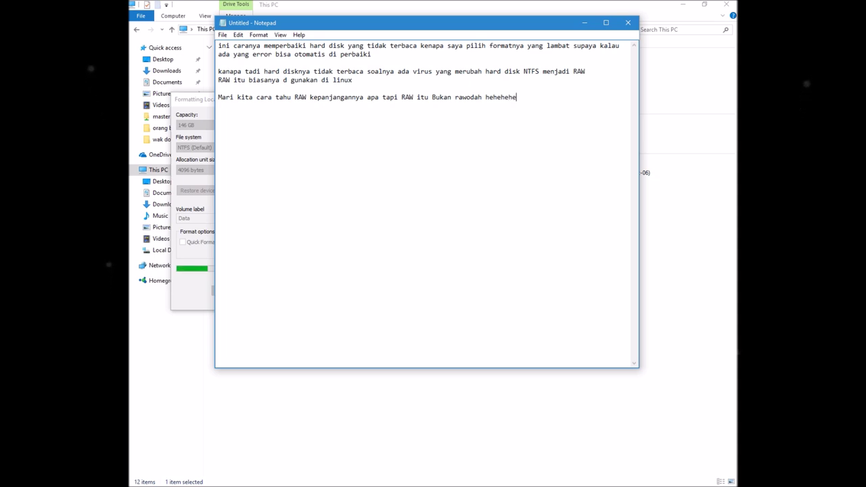
text(hehe)
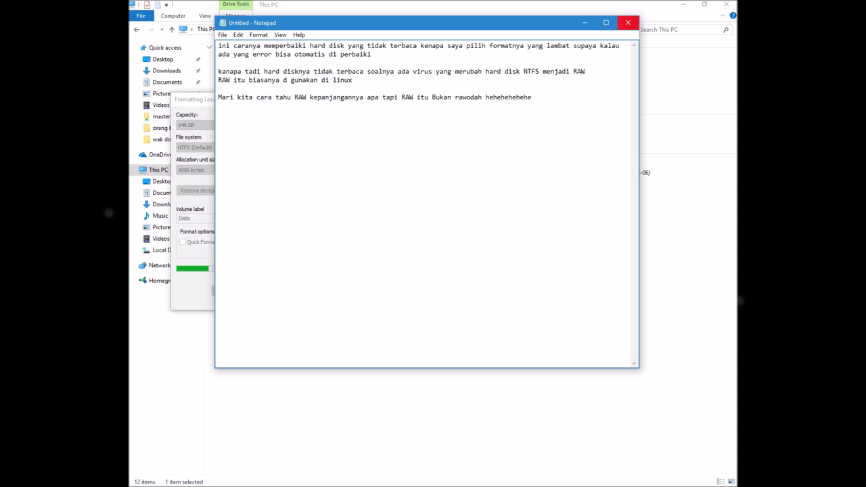
Step: Close the Notepad note without saving its changes
click(628, 23)
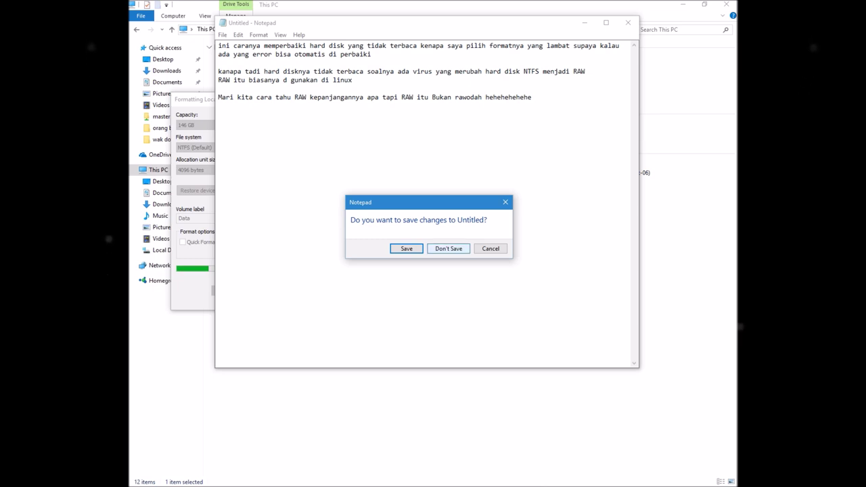
click(448, 248)
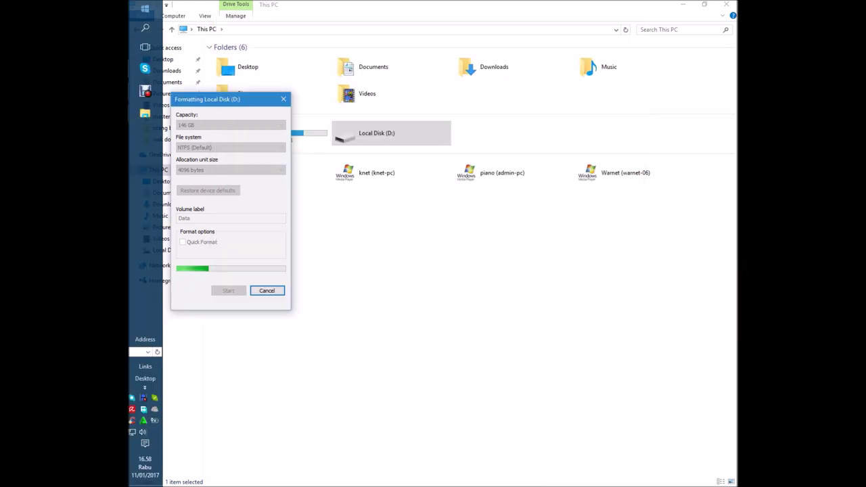
click(145, 8)
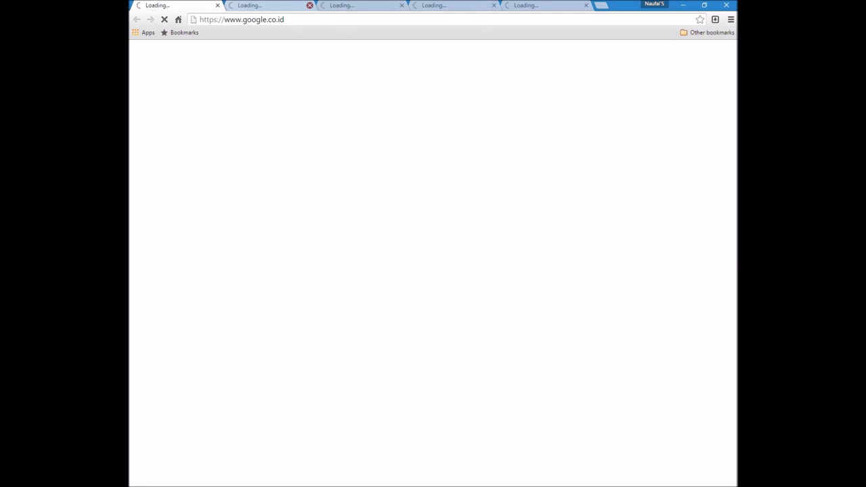
click(310, 5)
click(310, 5)
click(310, 5)
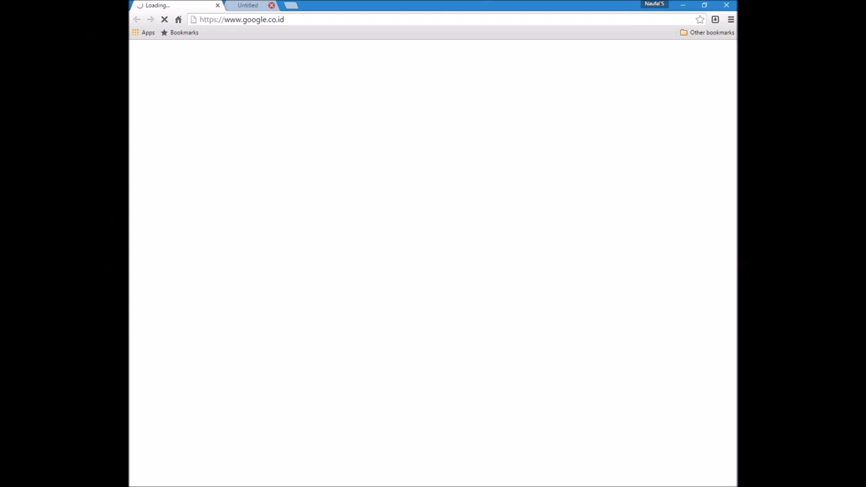
click(271, 4)
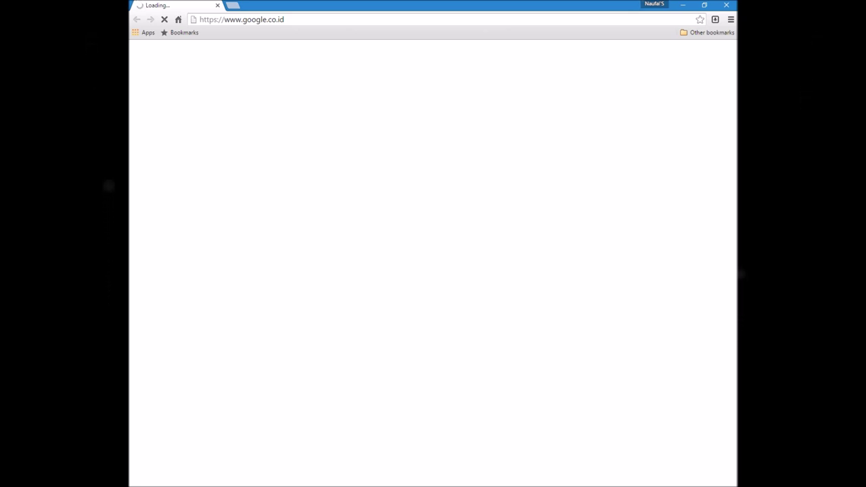
Step: Switch to the Debut Professional screen recorder window
mouse_move(129, 243)
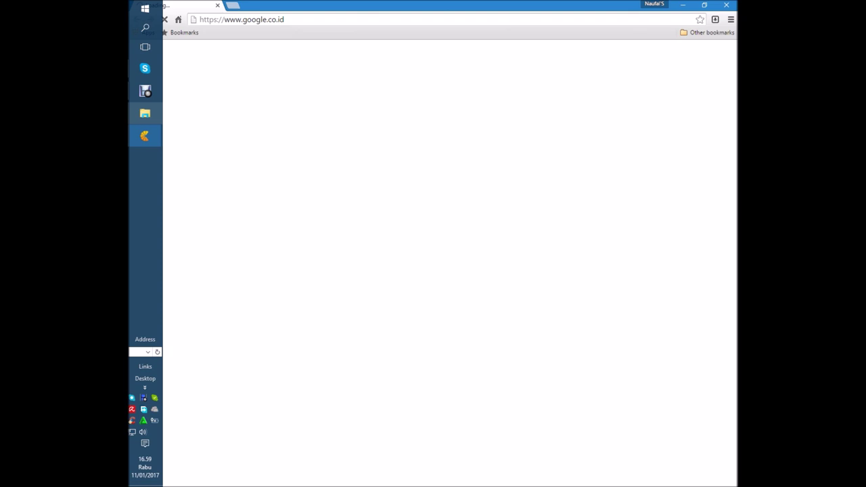
click(144, 90)
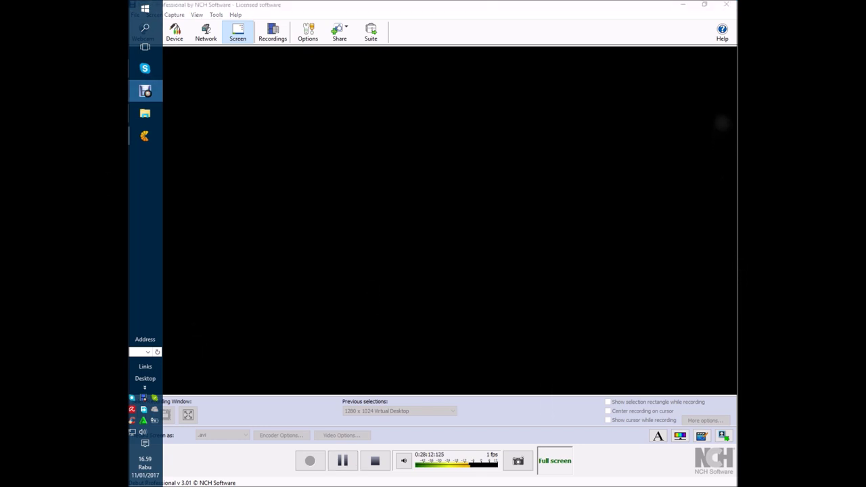
key(alt+Tab)
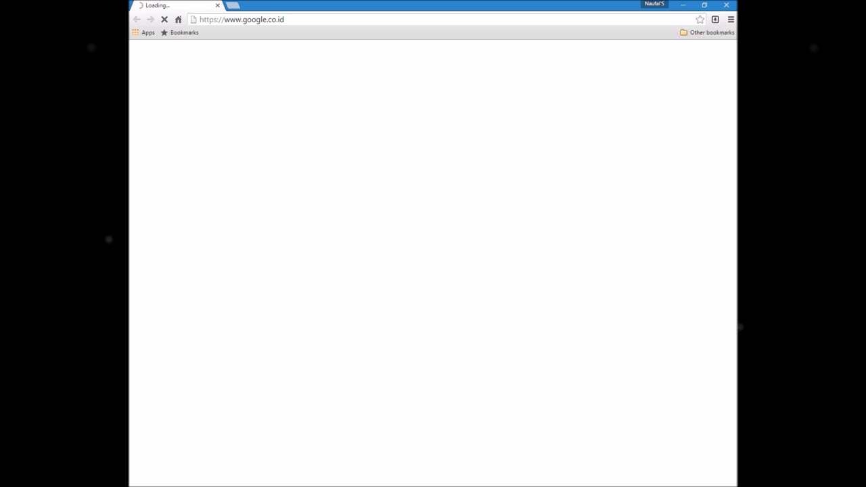
mouse_move(144, 136)
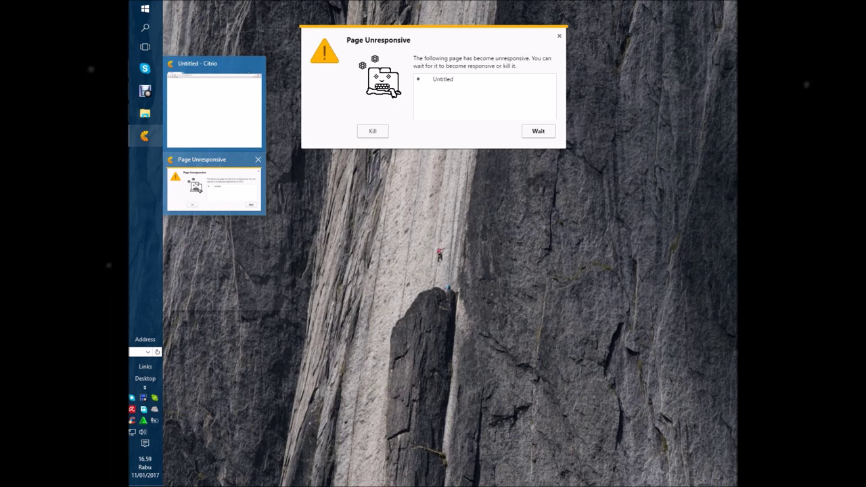
click(214, 184)
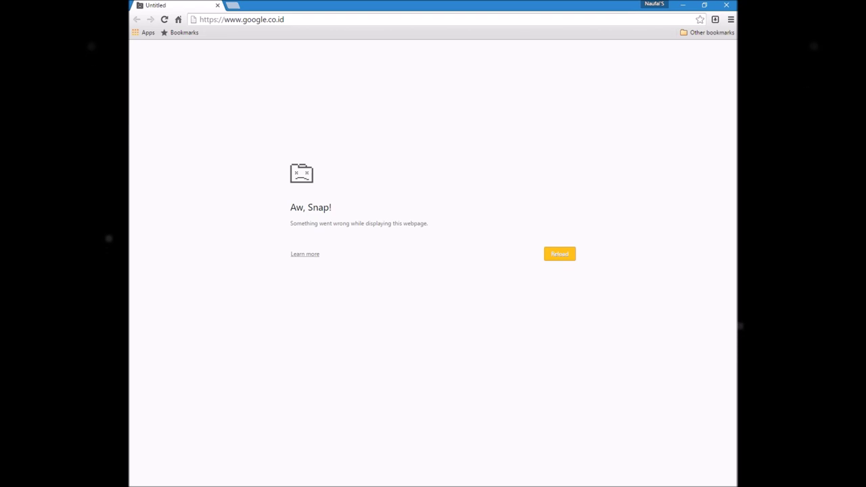
click(560, 254)
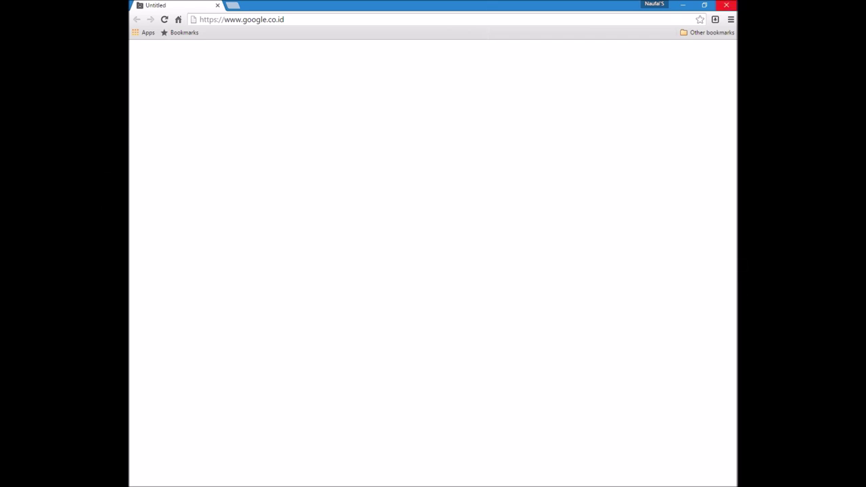
click(725, 4)
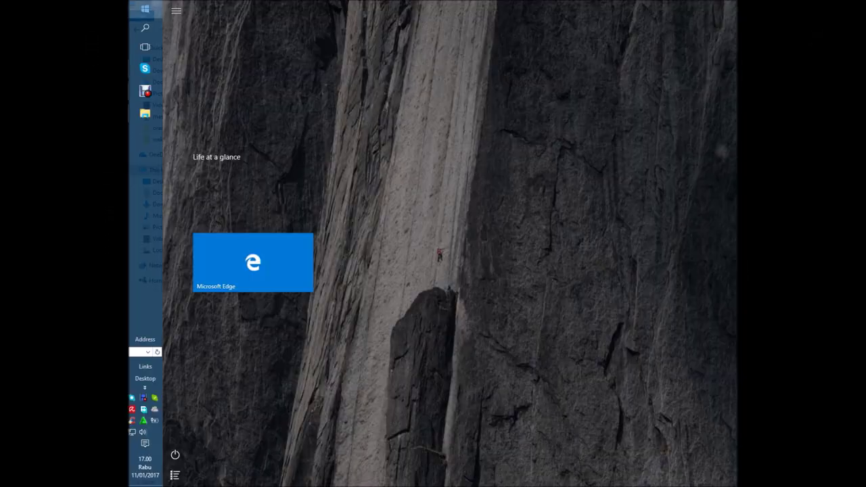
Step: Launch Mozilla Firefox from the list of all apps and switch to its window
click(153, 9)
click(174, 476)
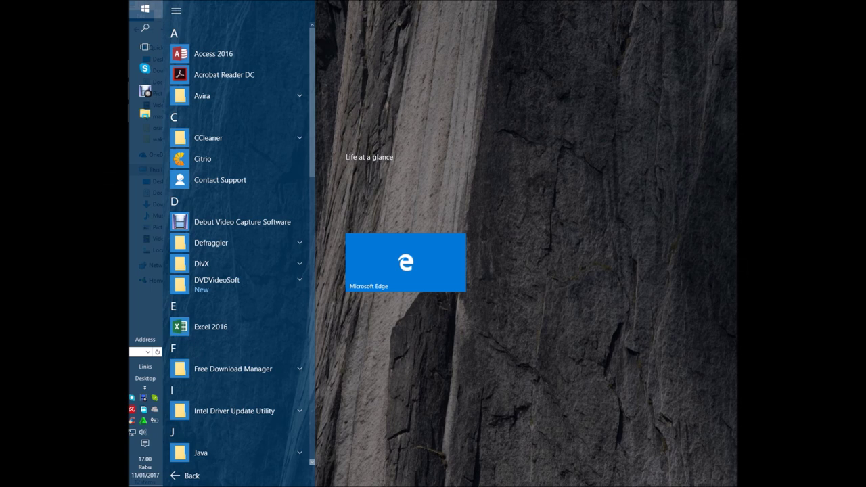
scroll(237, 115, down, 5)
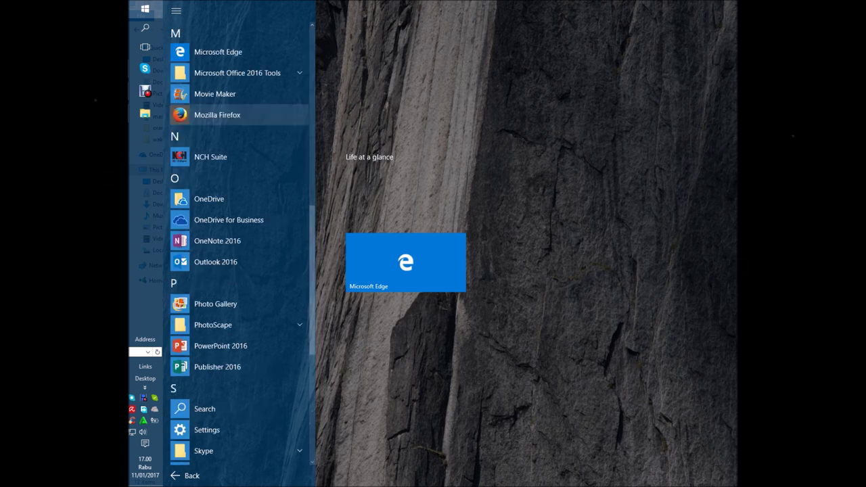
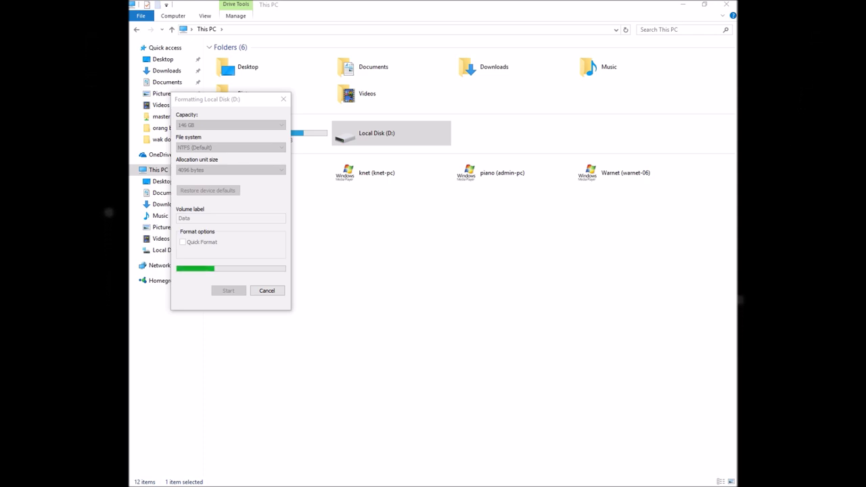
mouse_move(144, 91)
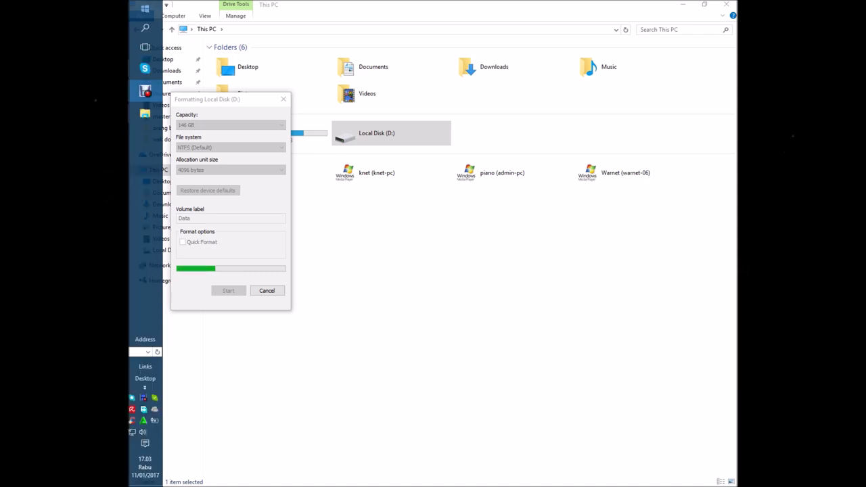
key(super)
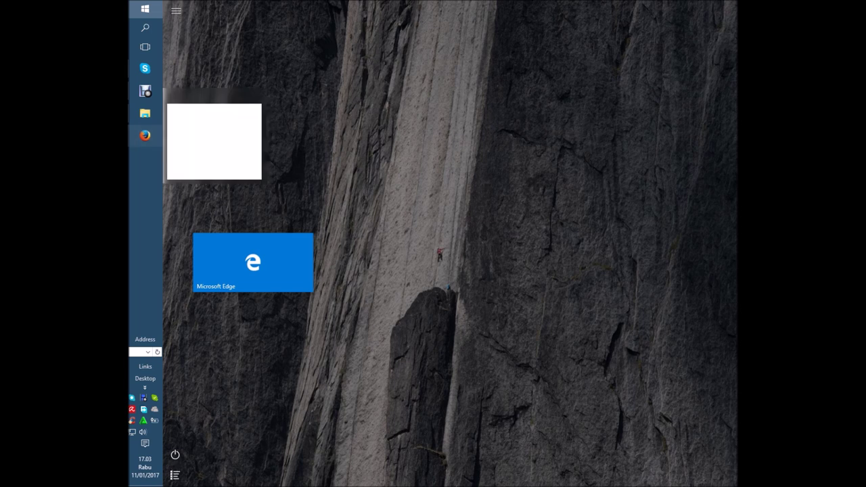
click(145, 135)
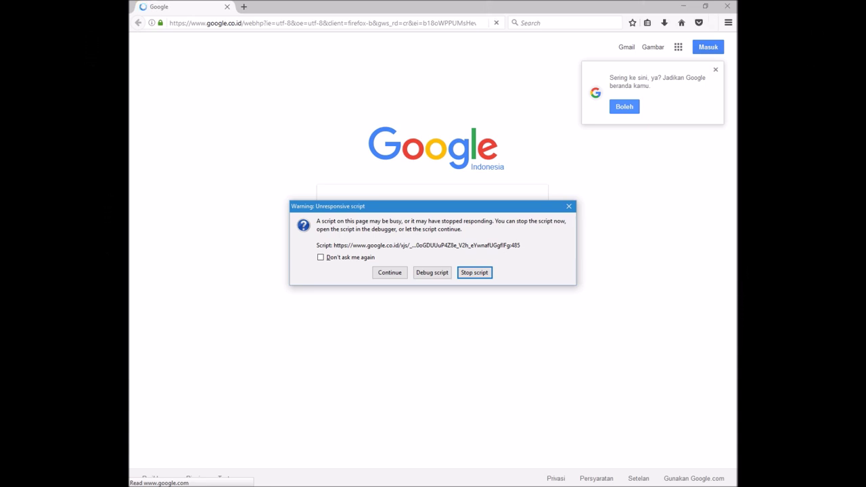
Step: Stop the unresponsive script with "Don't ask me again" enabled, and search Google for "apa itu raw"
key(alt+d)
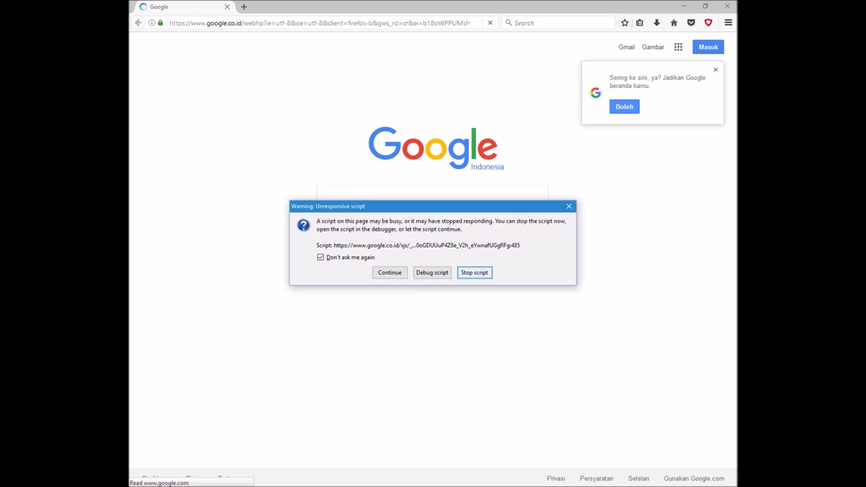
key(Return)
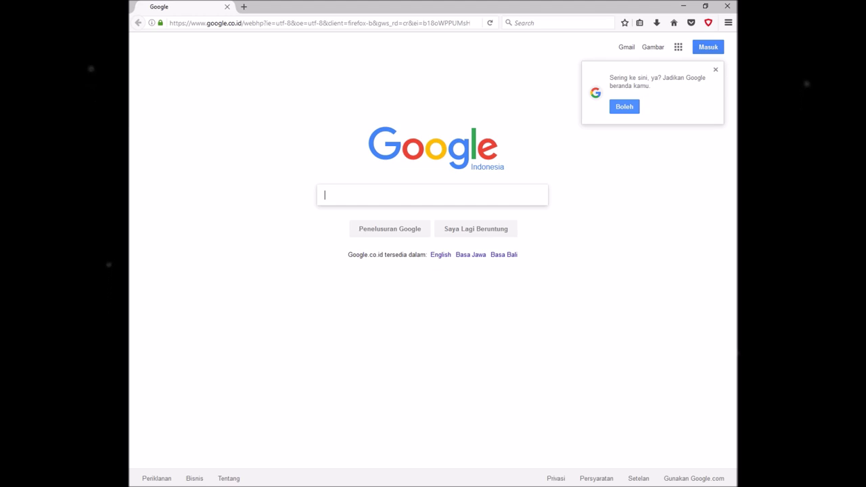
text(a)
text(pa itu raw)
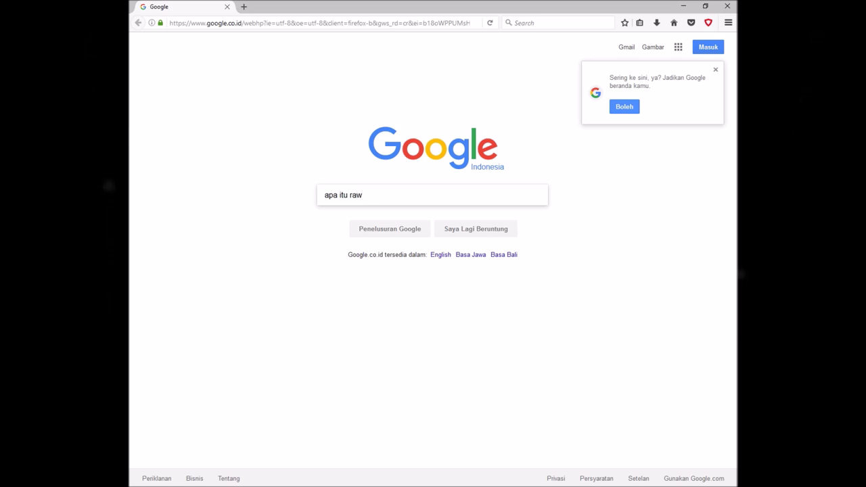
key(Return)
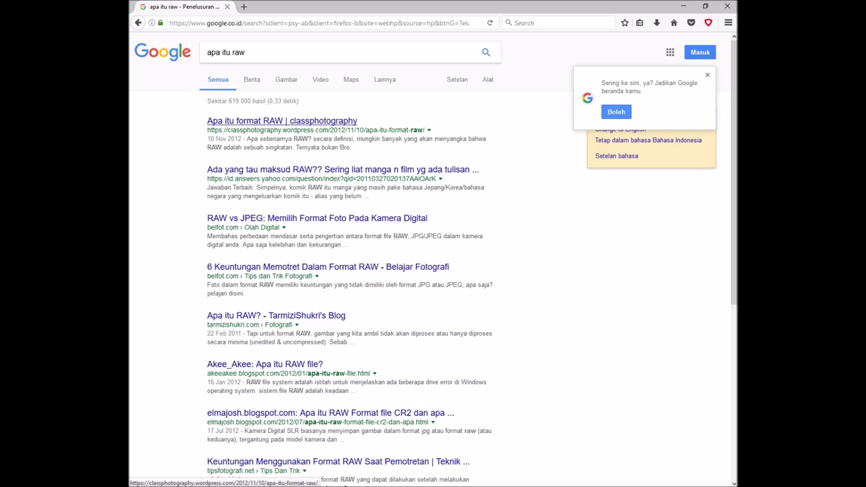
Step: Open the classphotography result "Apa itu format RAW" and read through the article at 133% zoom
click(282, 121)
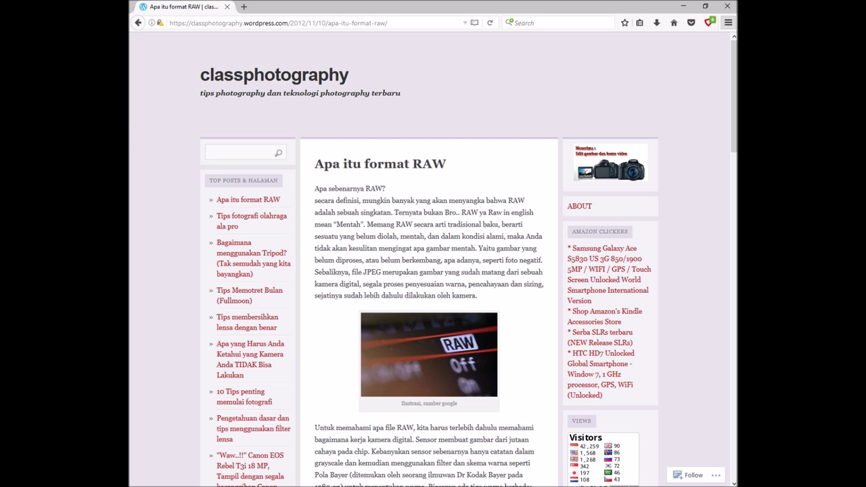
click(728, 22)
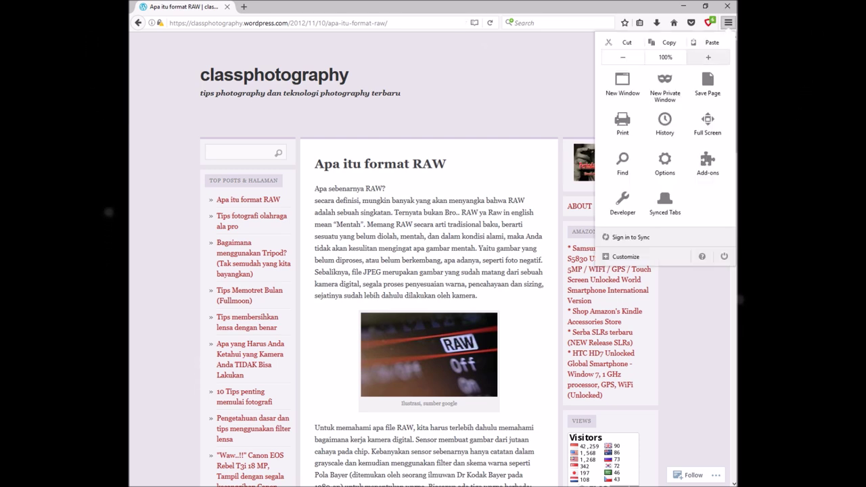
click(708, 57)
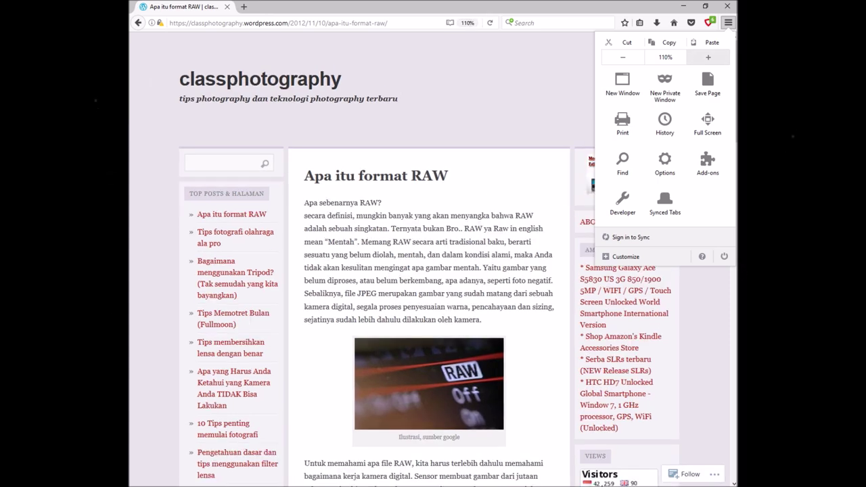
click(708, 57)
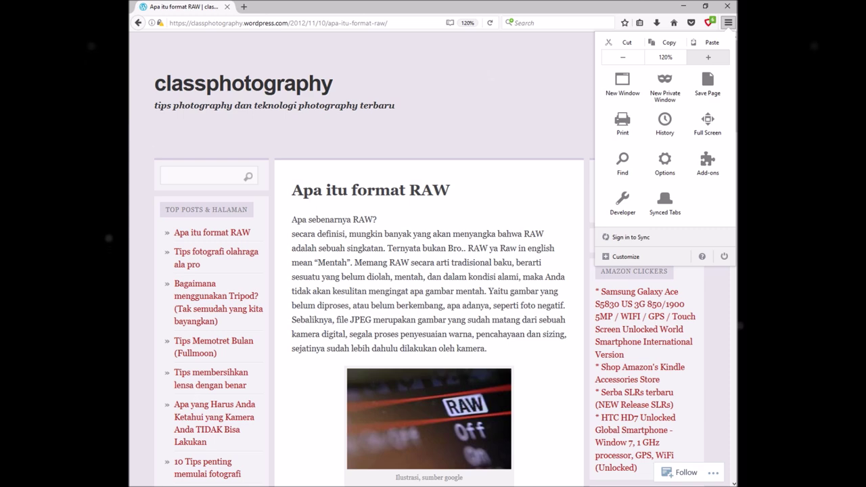
key(ctrl+plus)
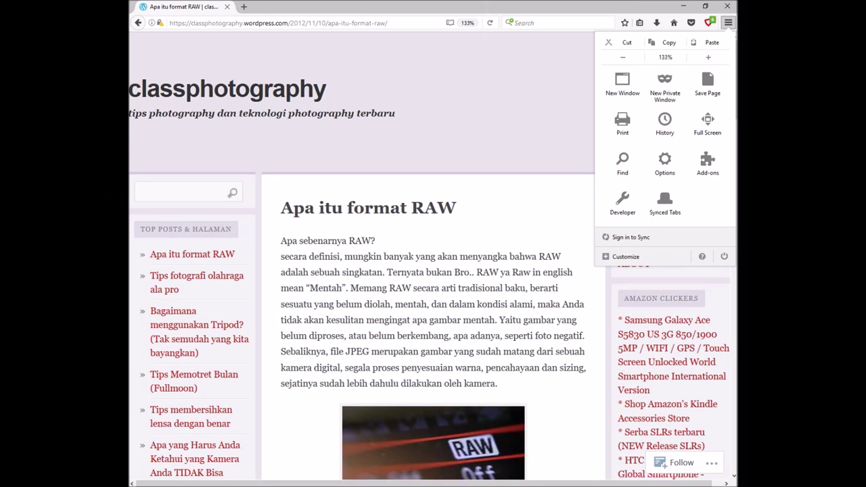
key(Escape)
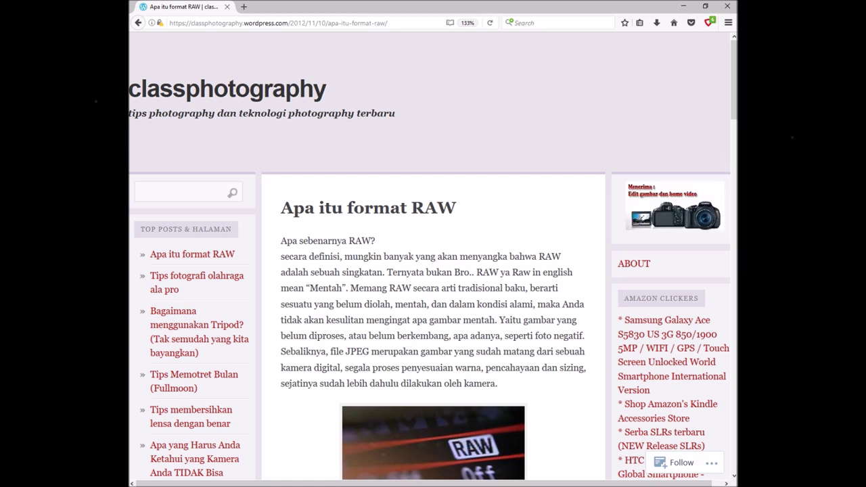
scroll(432, 257, down, 1)
scroll(433, 257, down, 5)
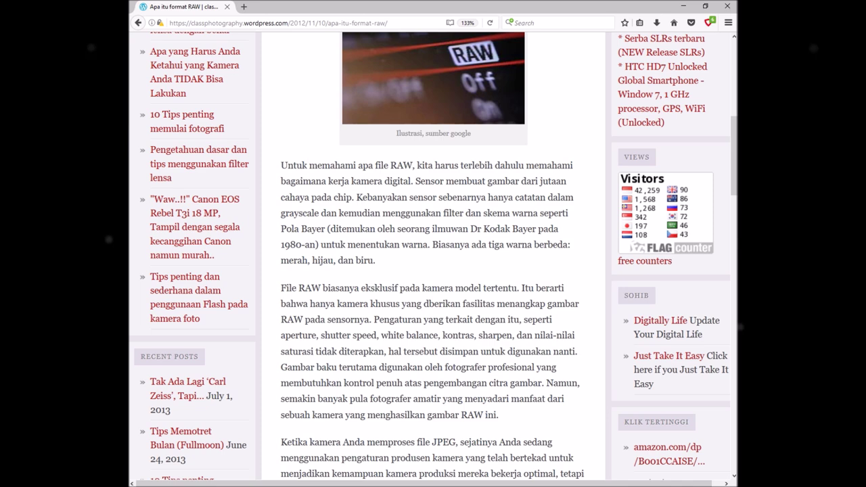
scroll(432, 257, down, 3)
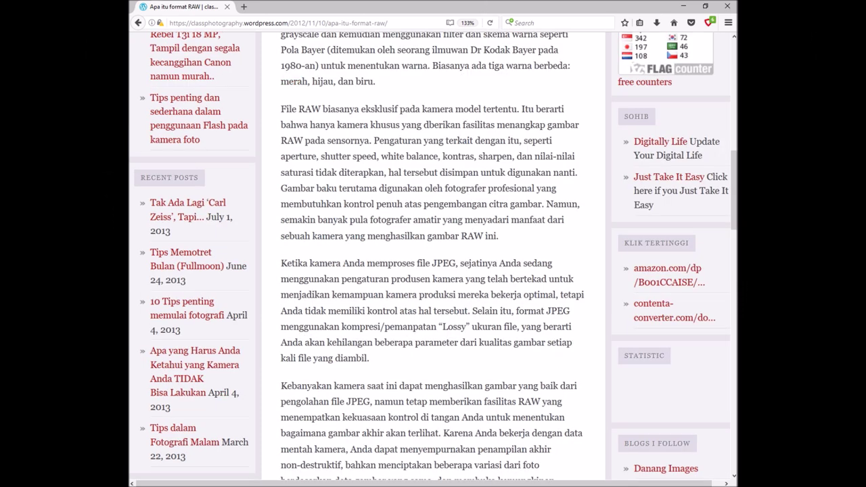
scroll(433, 257, up, 4)
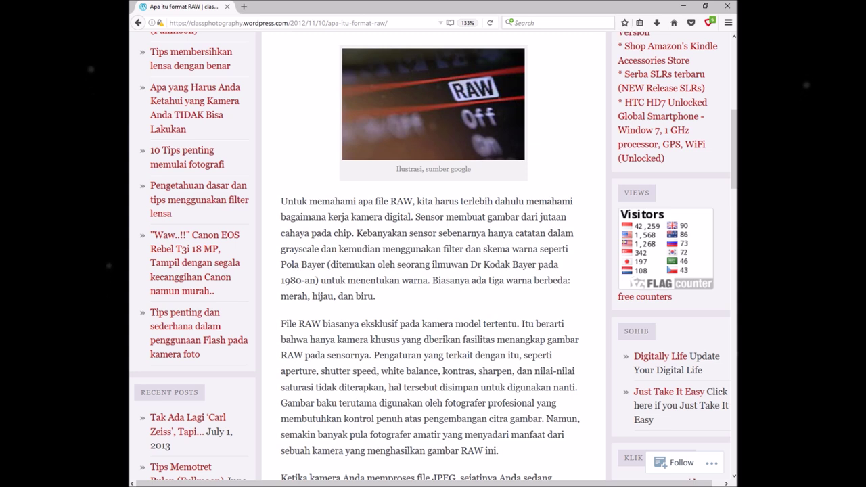
Step: Search the web for "hard disk" using the browser's own search box
click(589, 23)
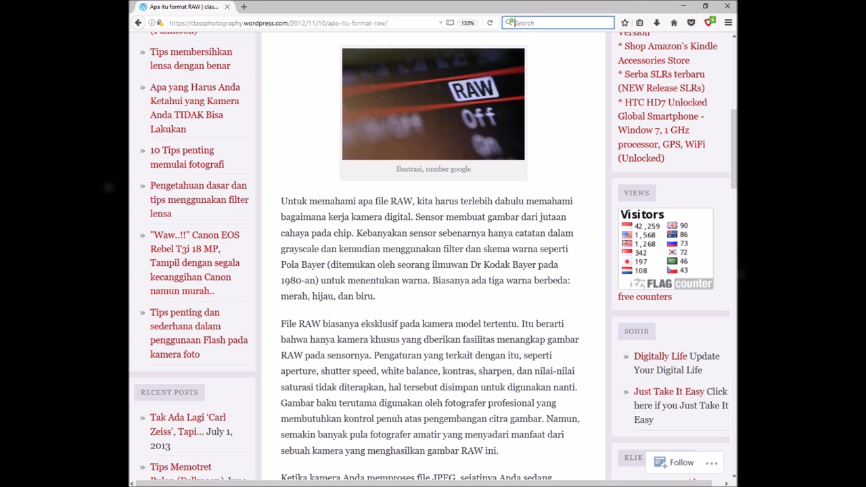
text(ha)
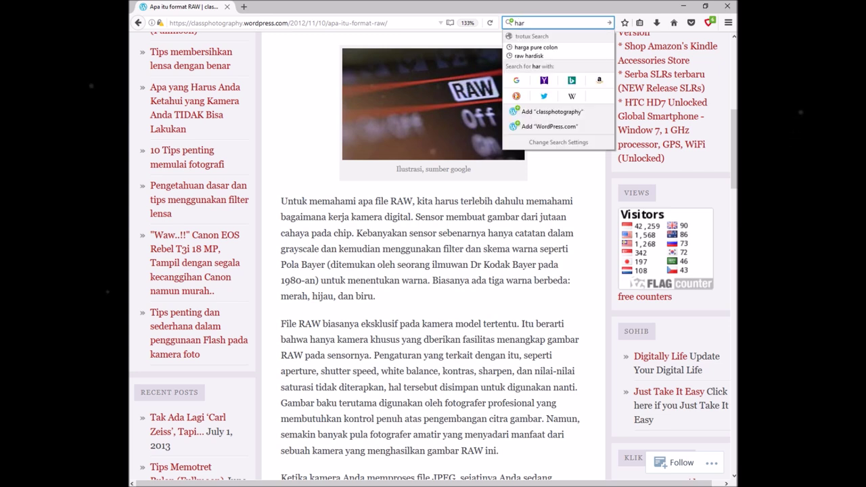
text(rx)
key(BackSpace)
text(d)
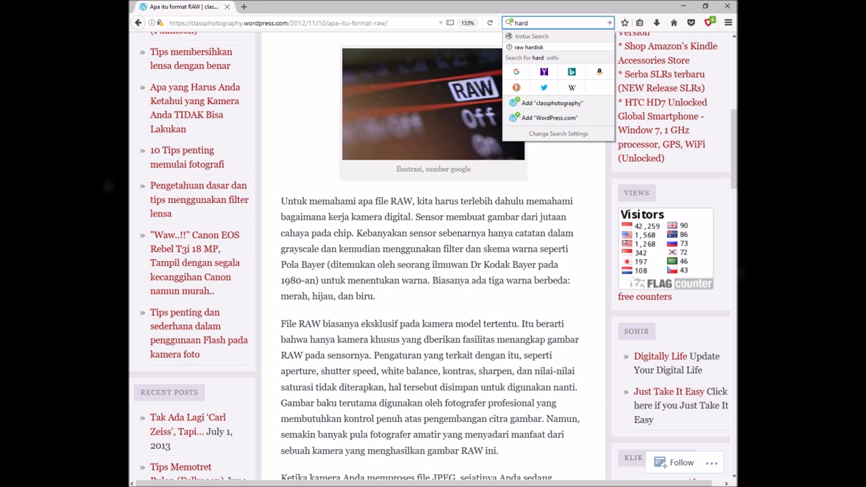
text(disk)
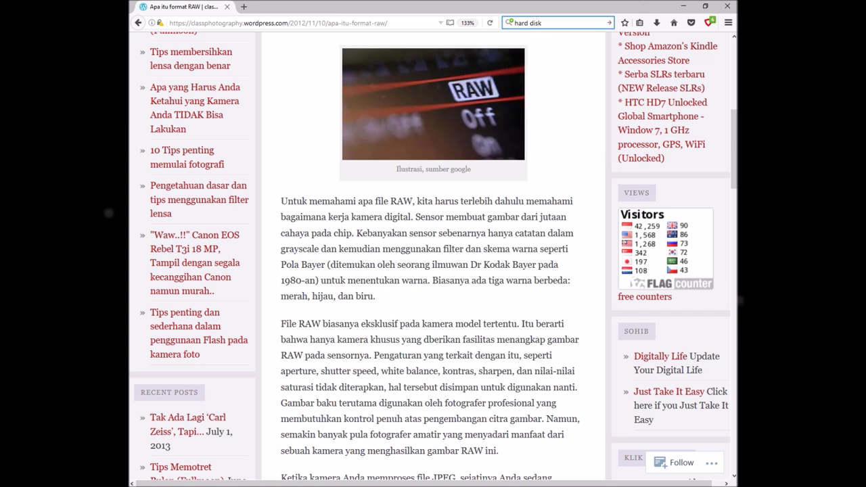
key(Return)
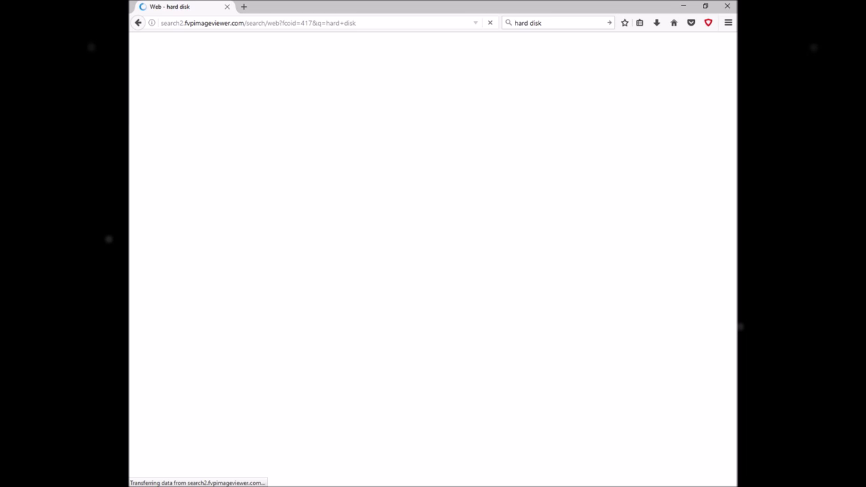
Step: Extend the browser search query to "hard disk raw" and run the search again
click(558, 23)
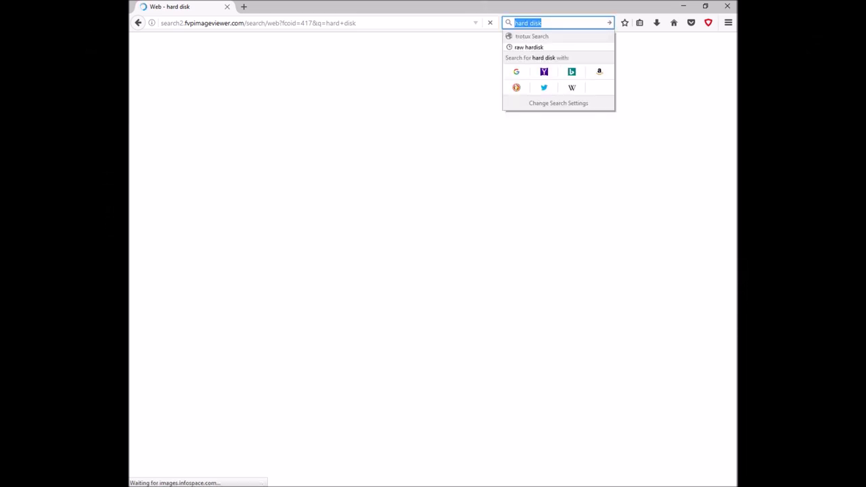
key(End)
text(r)
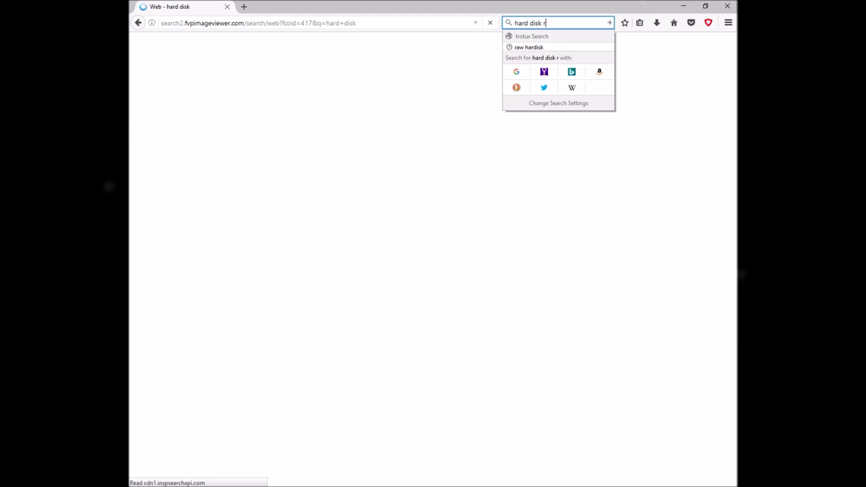
text(a)
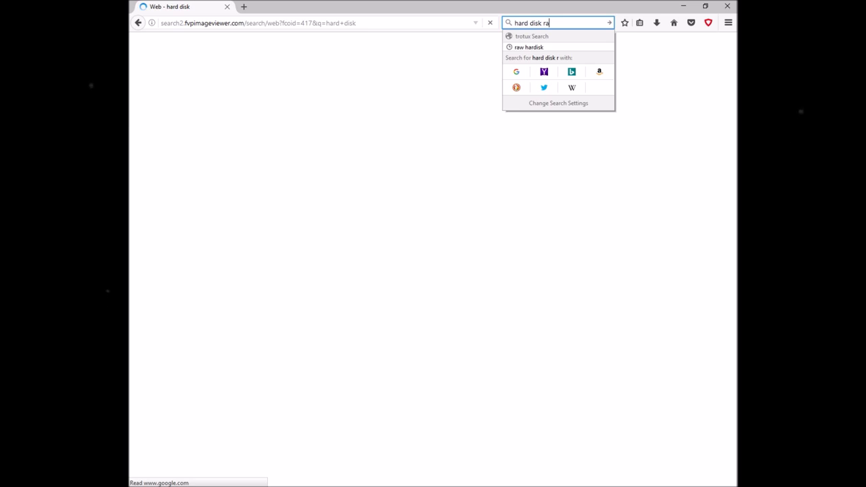
text(w)
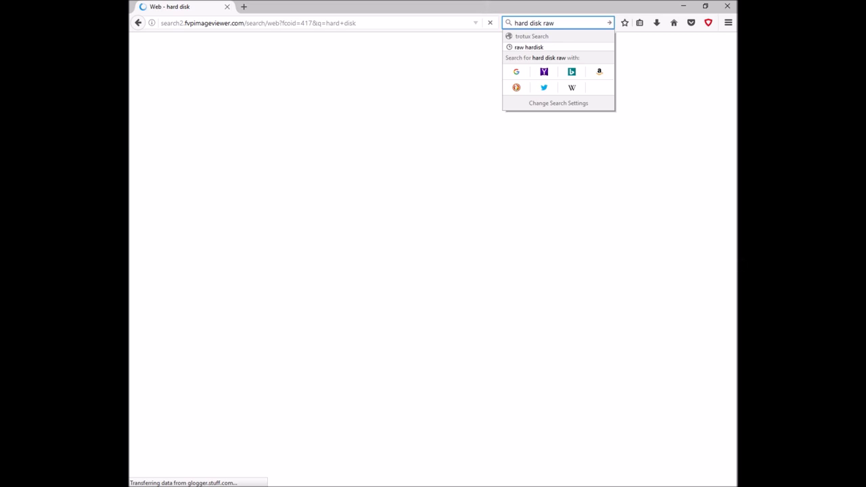
key(Return)
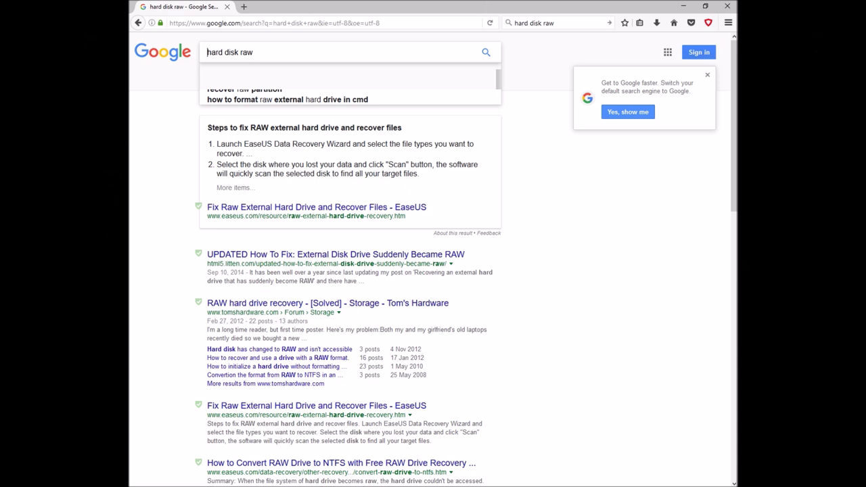
Step: Search Google for "apa itu hard disk raw" and open the result "Mengatasi Harddisk 'not Accessible' (Karena File System Raw)"
text(ap)
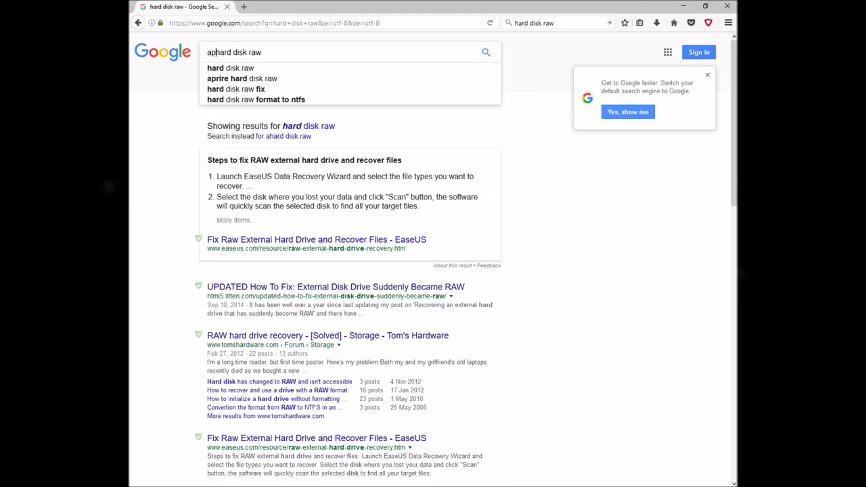
text(a itu)
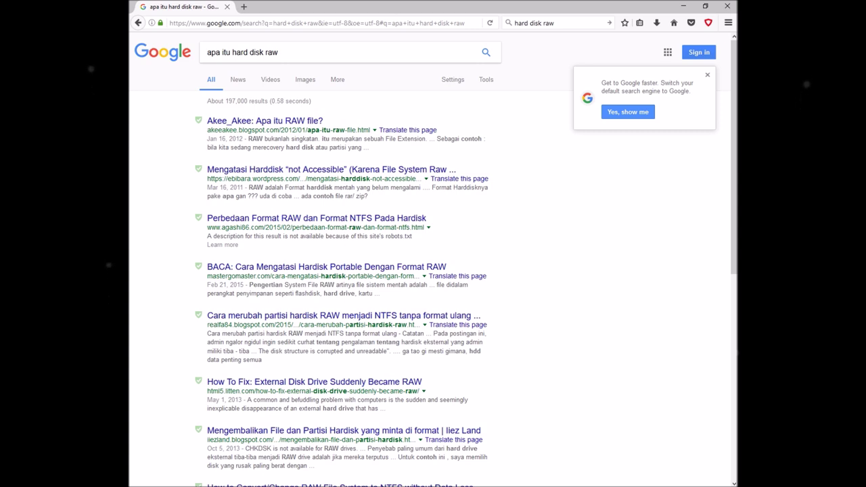
click(331, 169)
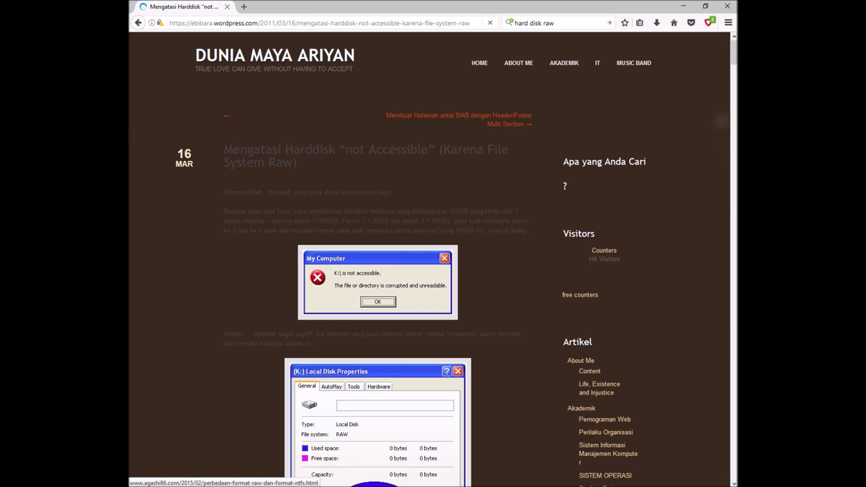
Step: Enlarge the "Mengatasi Harddisk" article to 150% zoom and read it down to its closing remarks
click(728, 23)
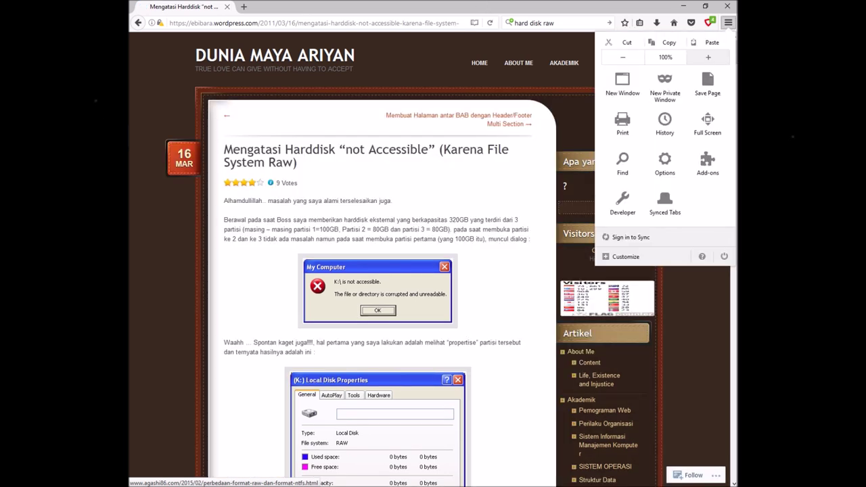
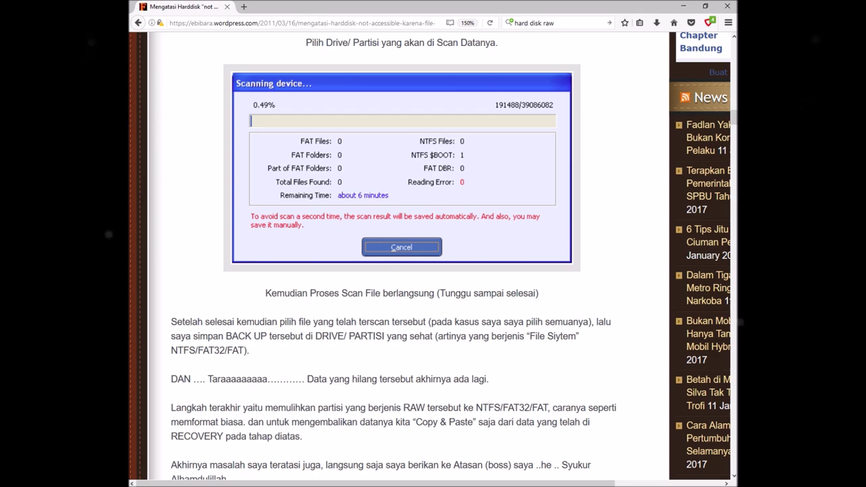
scroll(400, 257, down, 3)
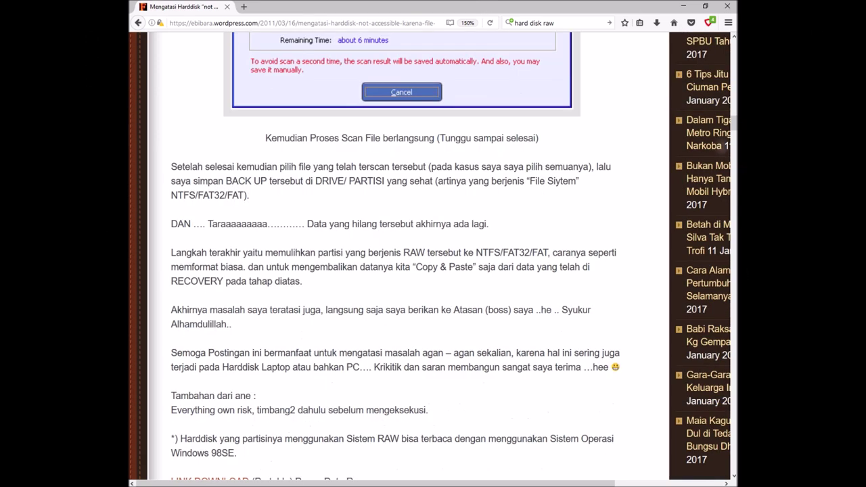
scroll(399, 257, down, 2)
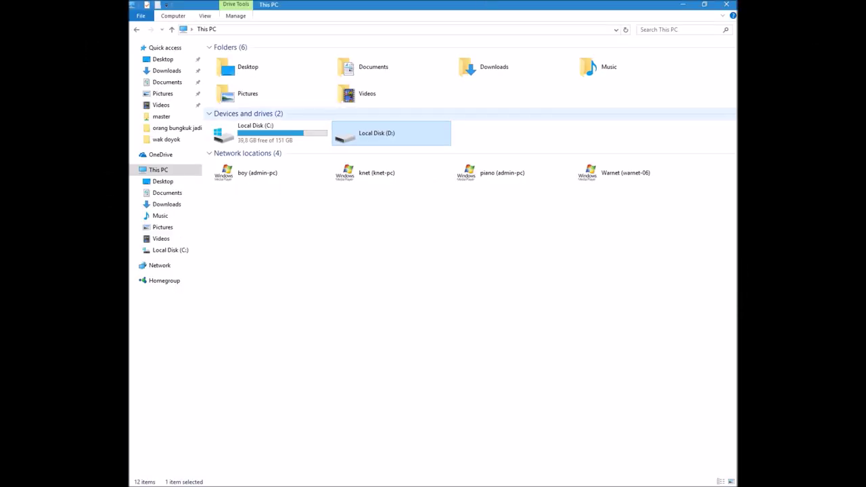
Step: Search Windows for "notepad" and open a blank Notepad document
mouse_move(130, 243)
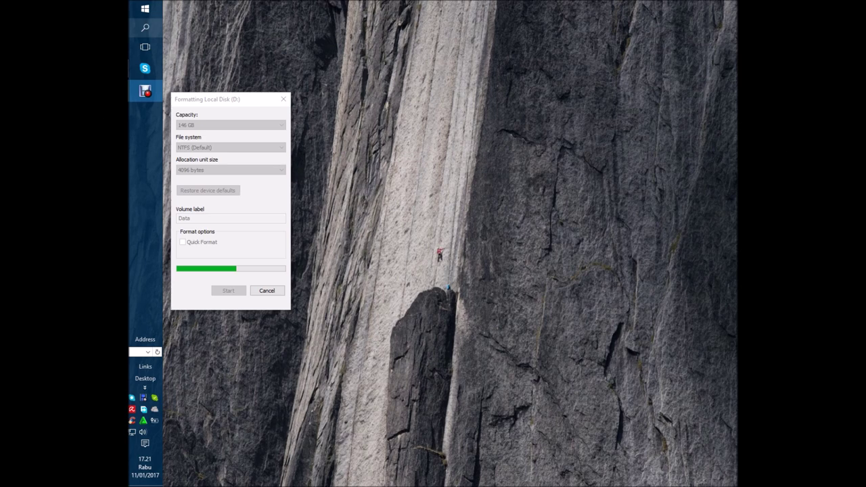
click(145, 27)
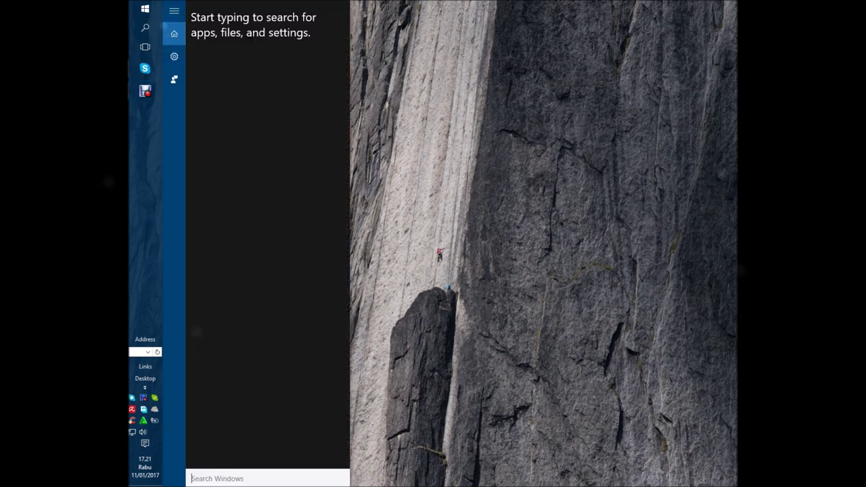
text(no)
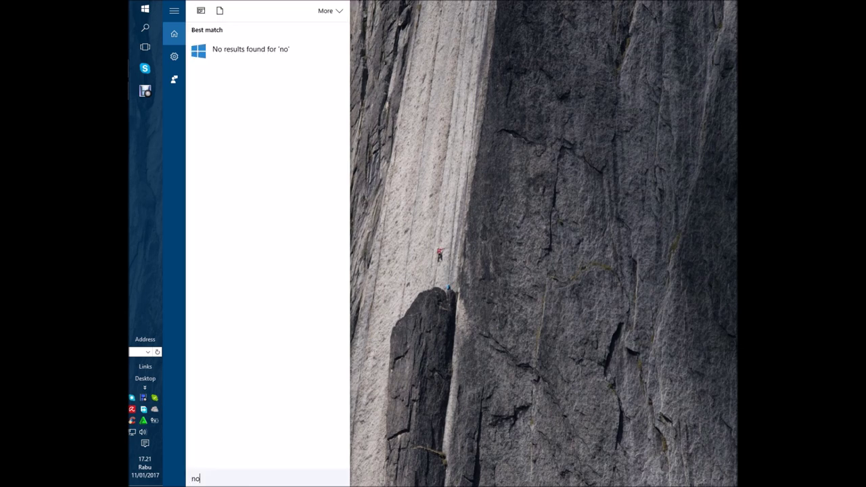
text(tep)
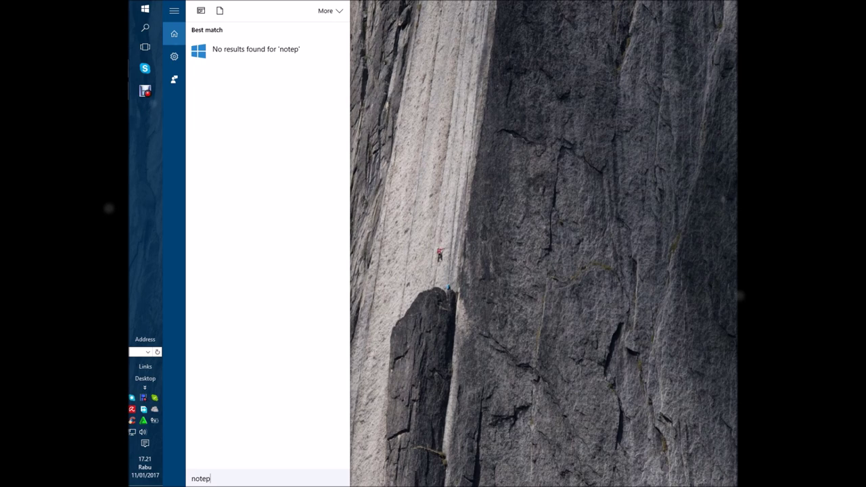
text(ad)
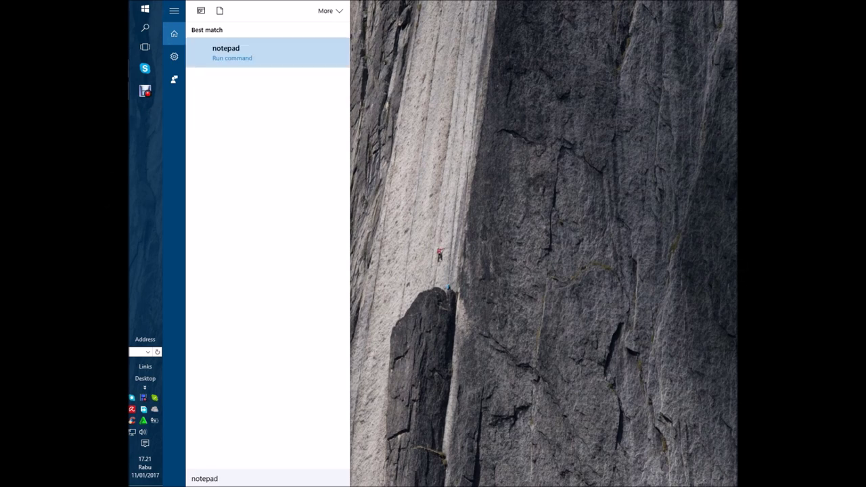
click(722, 116)
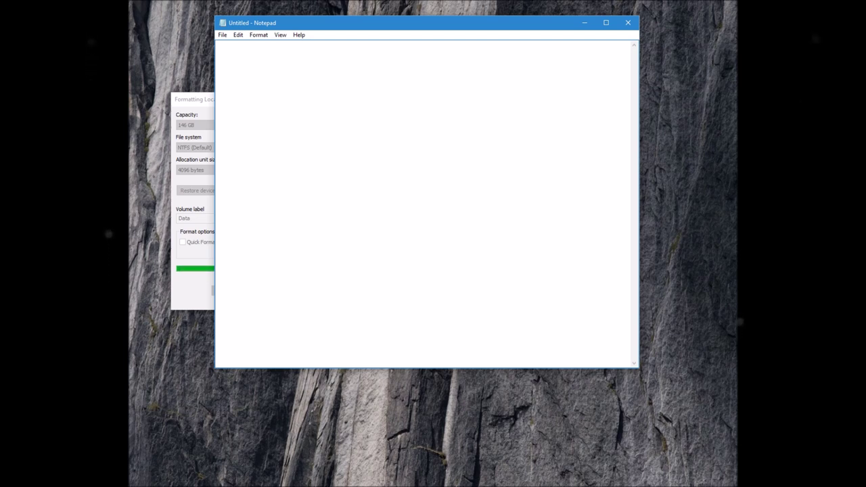
Step: Write "data sudah di recovery" in the blank Notepad document
text(dt)
key(BackSpace)
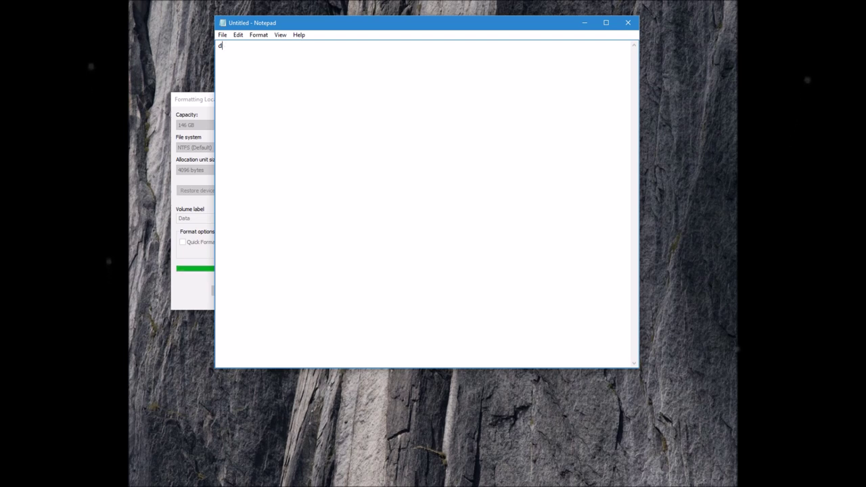
text(ata suda)
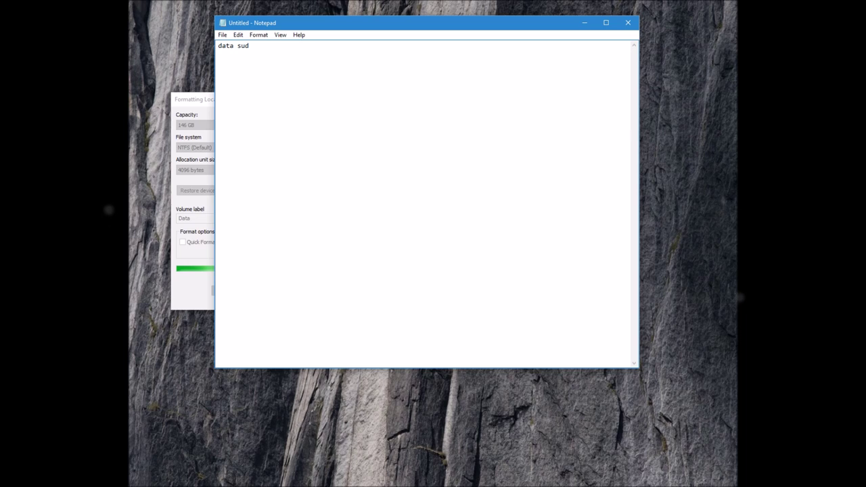
text(h)
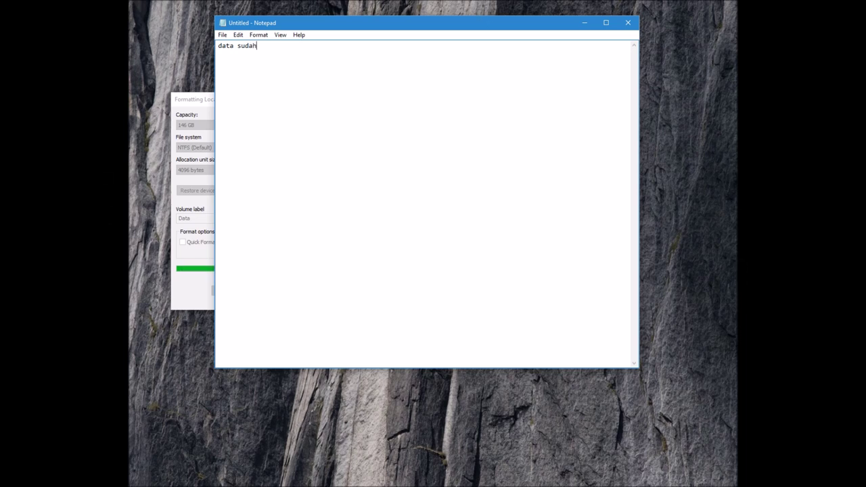
text( d)
text(i )
text(re)
text(v\c)
text(ov)
text(er)
key(BackSpace)
click(302, 45)
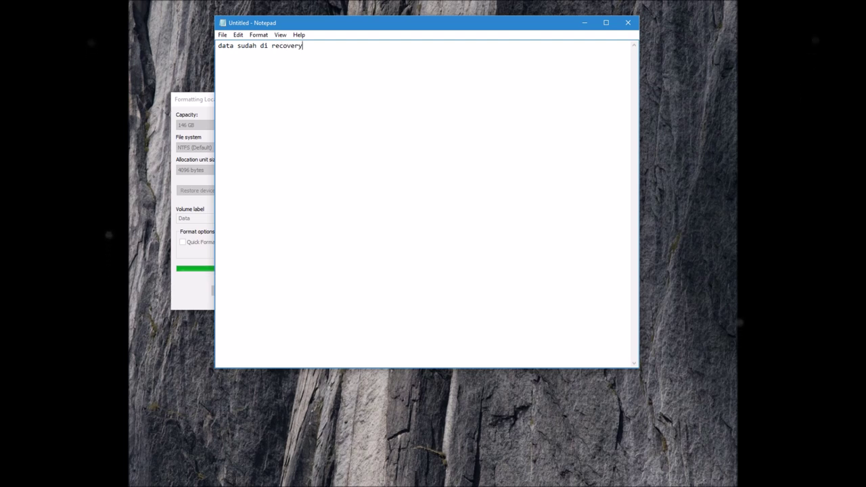
Step: Continue the note with "sama ayah saya tadi malam", and close Notepad without saving
text(sama)
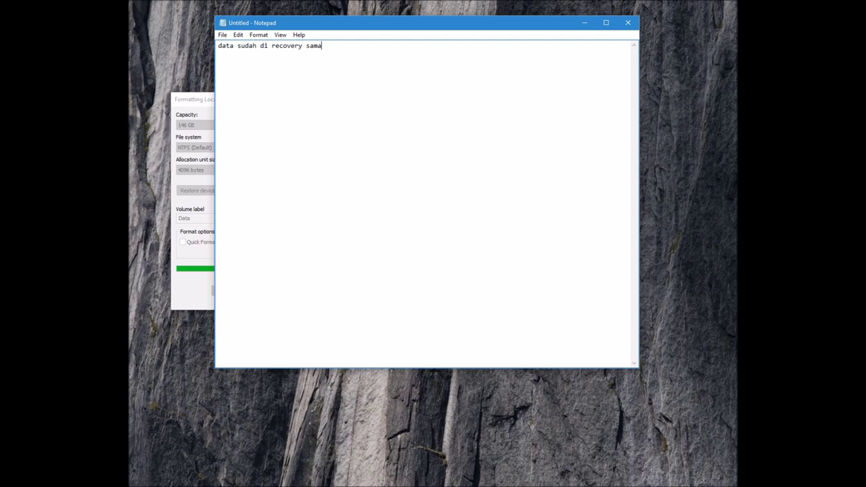
text( ayas)
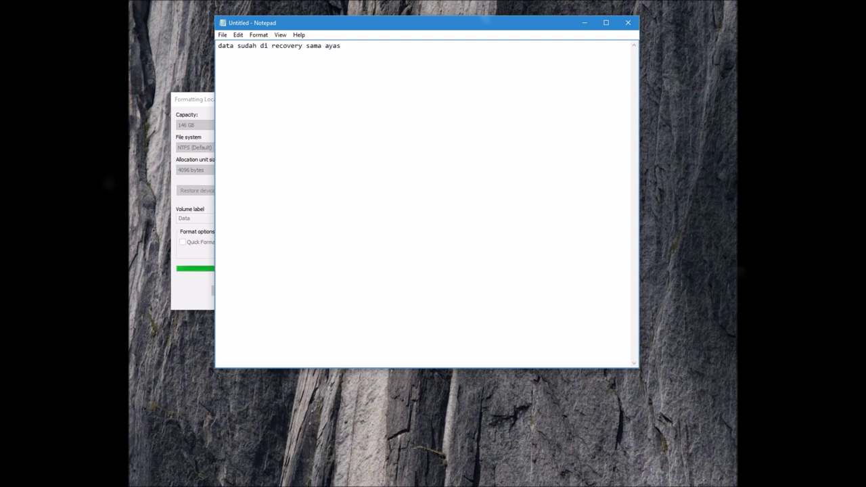
key(BackSpace)
text(h saya)
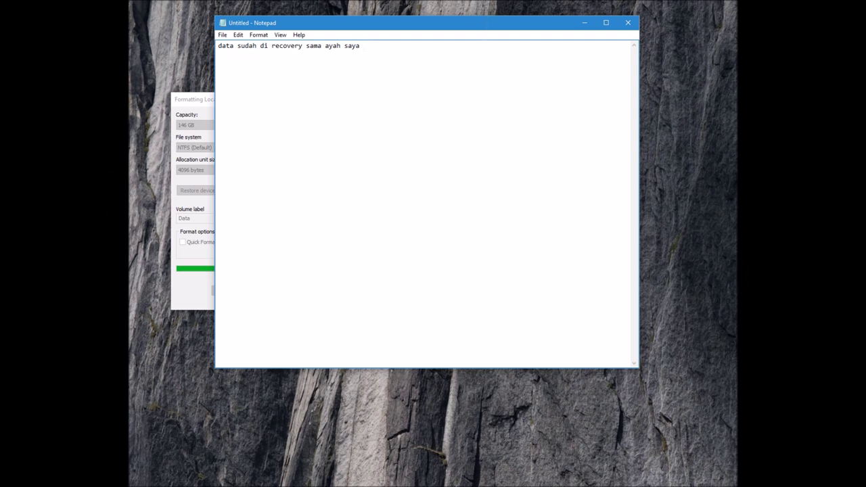
text( tadi )
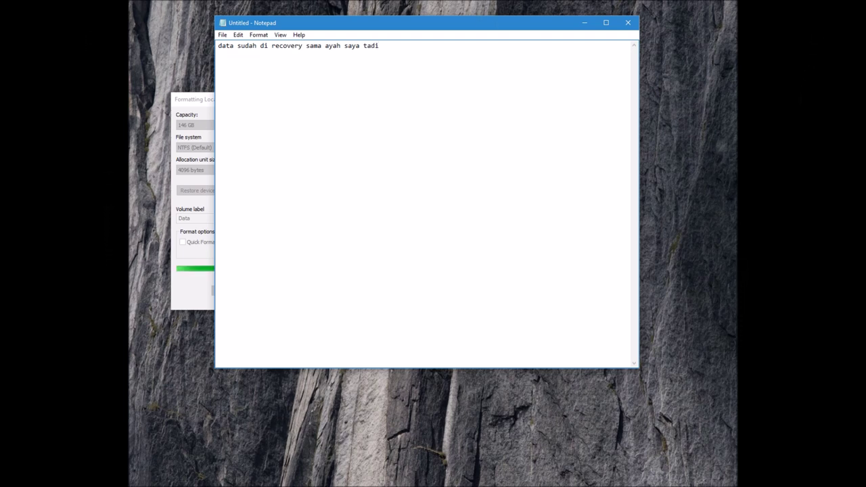
text(m)
text(a)
text(la,)
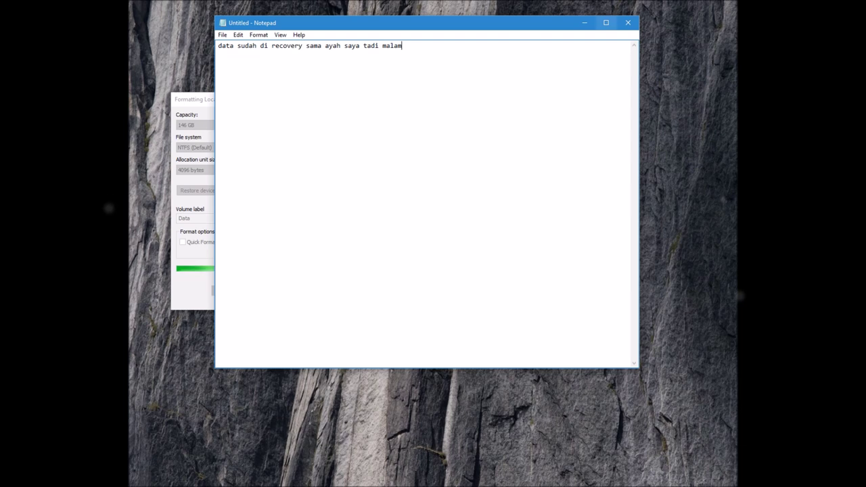
click(628, 22)
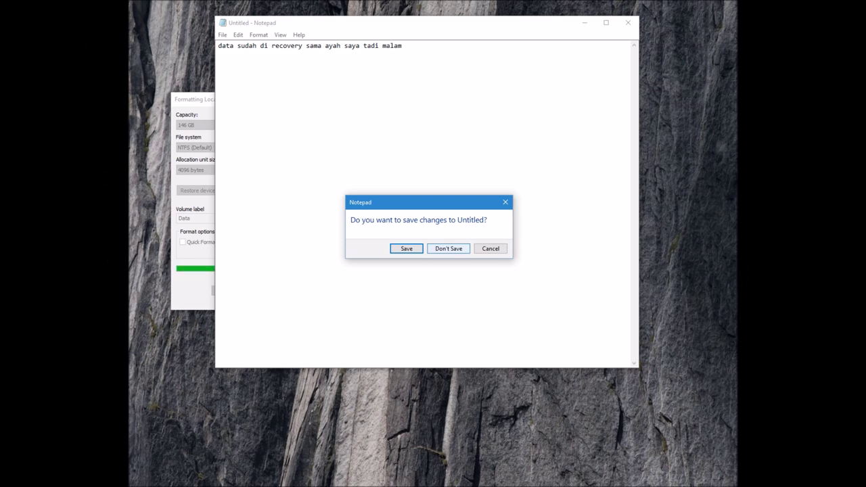
click(449, 248)
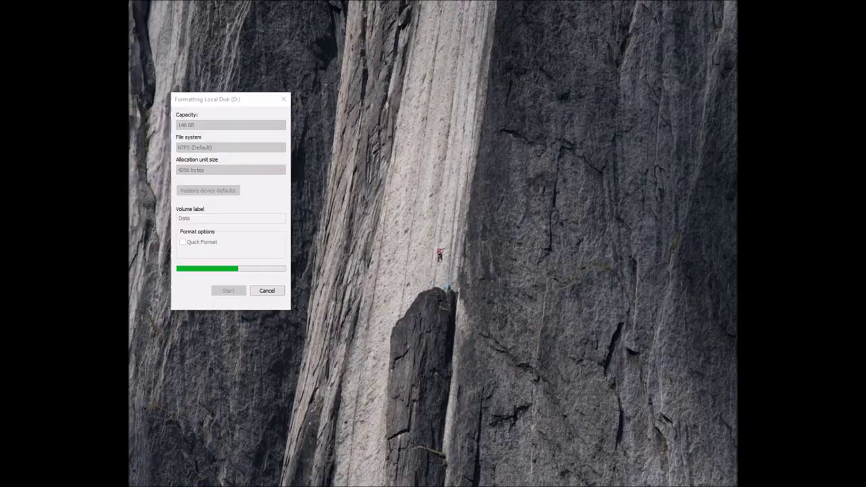
Step: Open File Explorer and go through This PC to the contents of Local Disk (C:)
key(super)
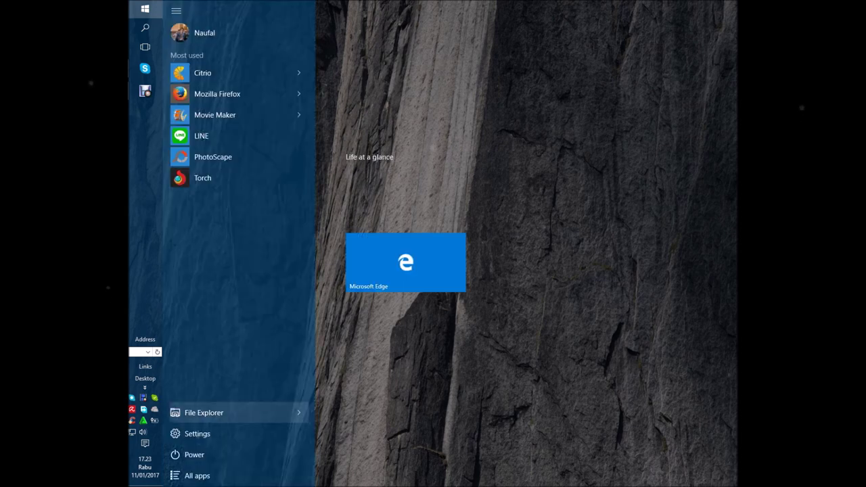
key(super)
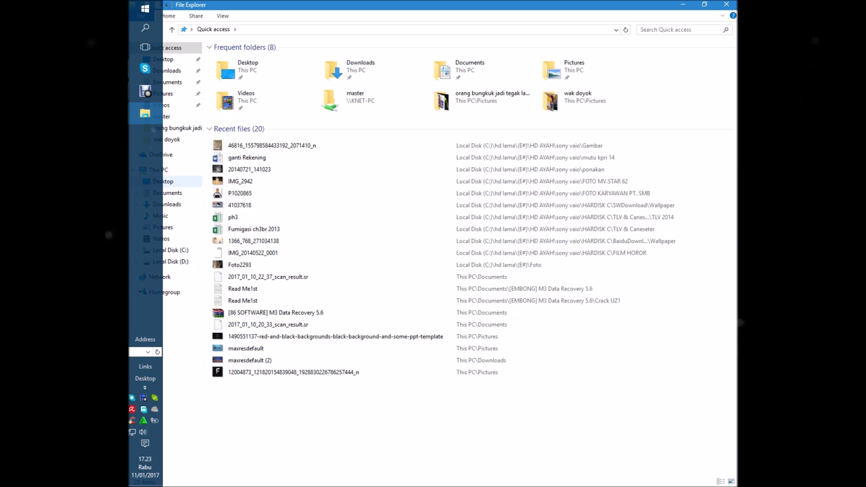
click(158, 170)
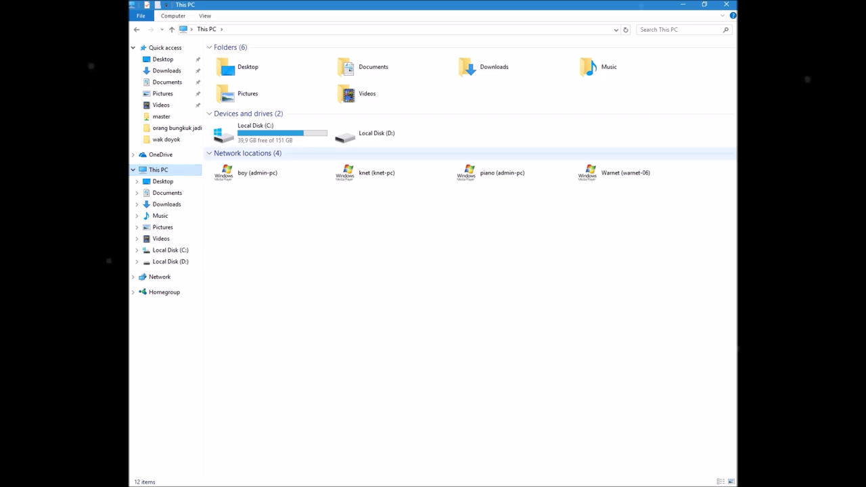
click(269, 132)
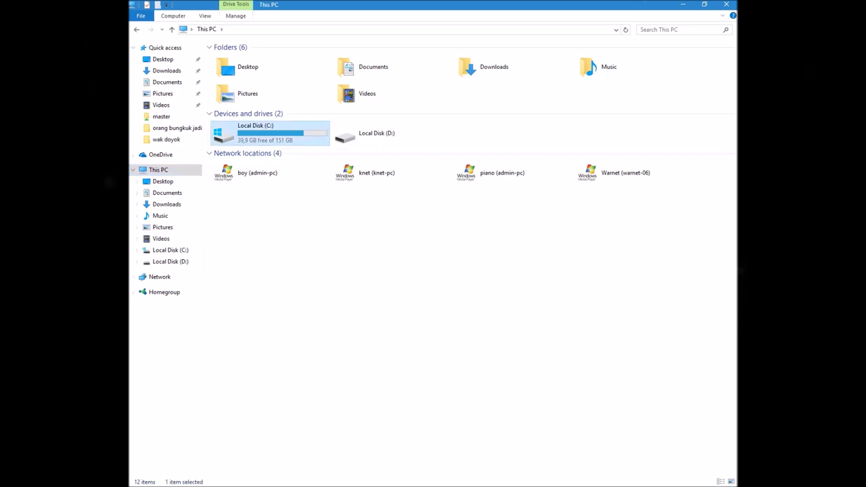
key(Return)
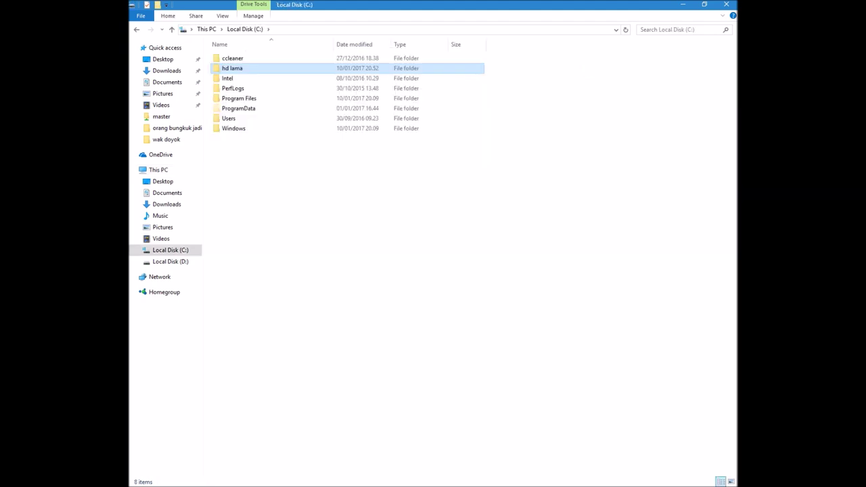
Step: Open the (E#) folder inside "hd lama" to view the recovered files, and close File Explorer
click(232, 88)
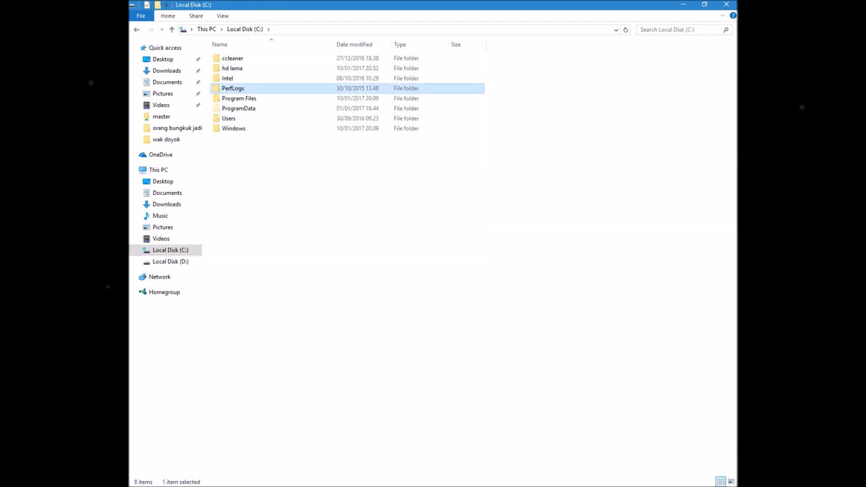
click(228, 78)
click(232, 67)
double_click(232, 68)
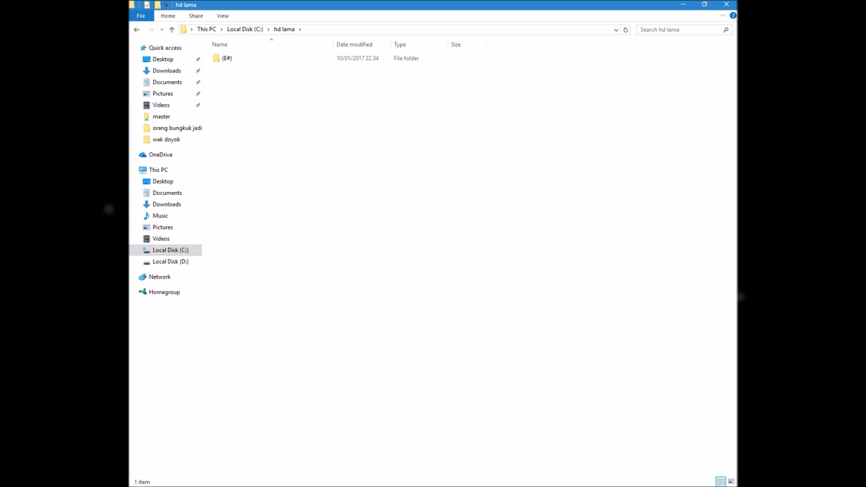
key(Down)
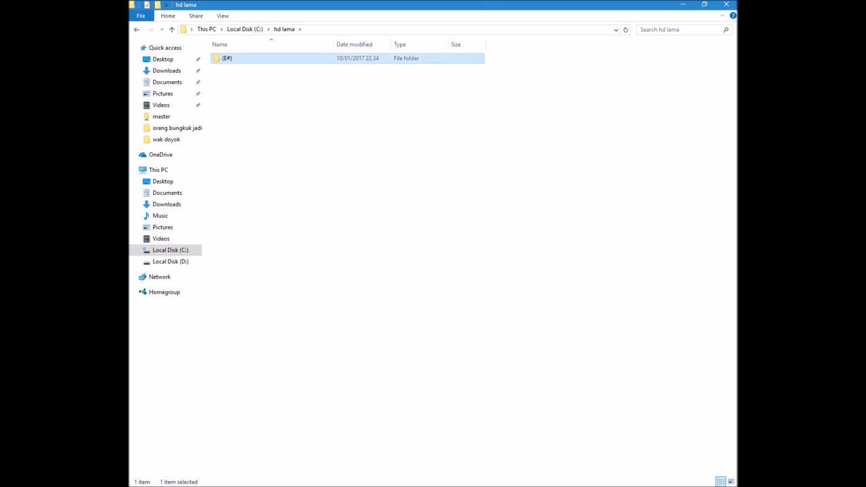
key(Return)
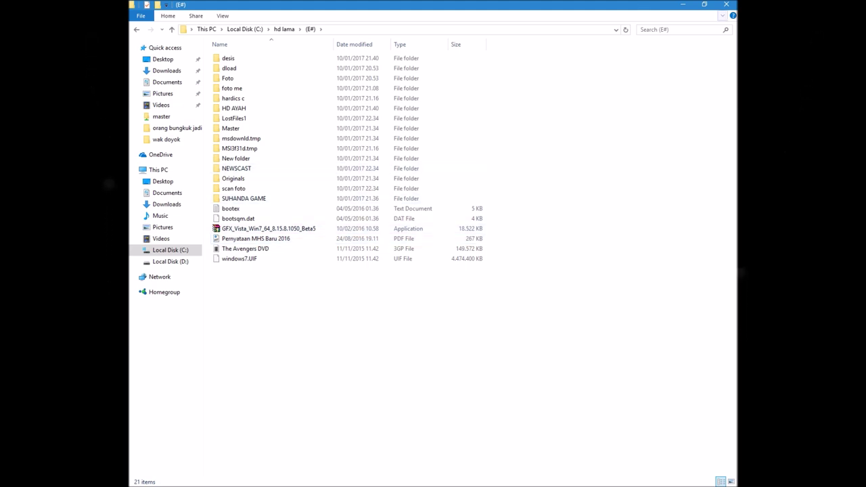
click(726, 4)
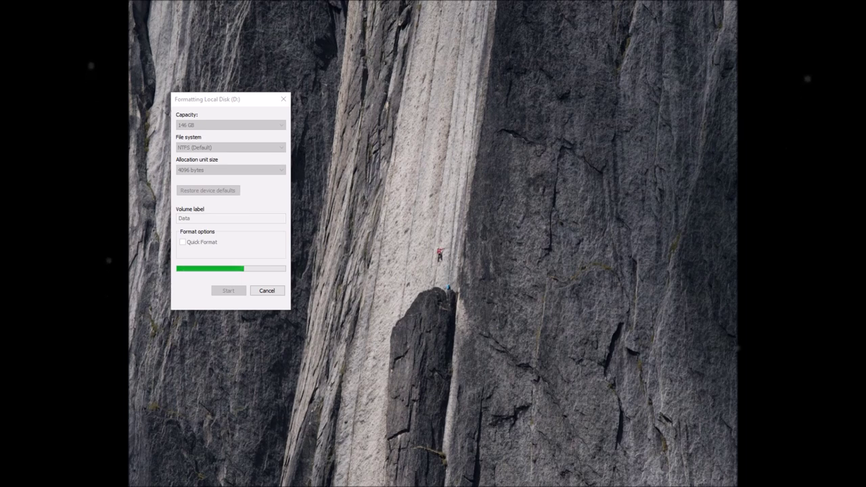
mouse_move(128, 351)
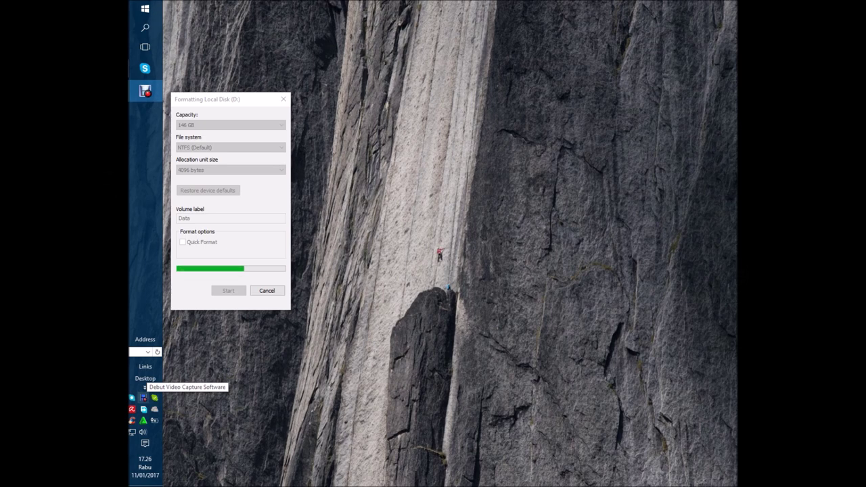
right_click(142, 398)
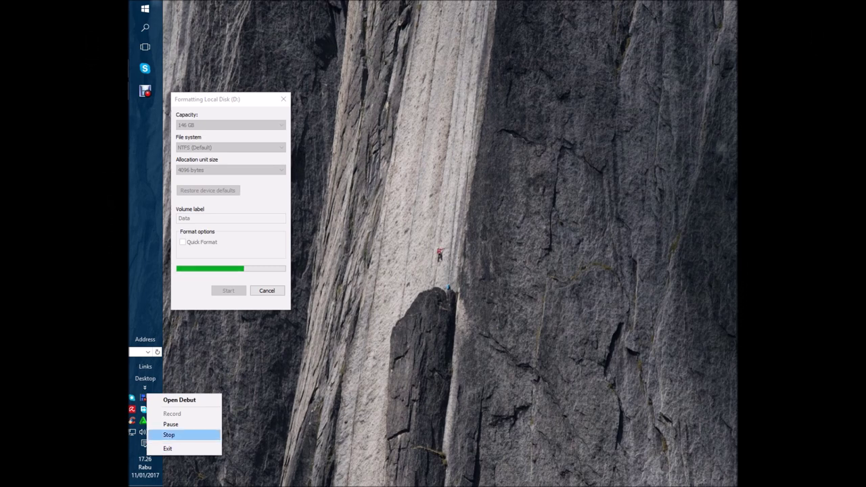
click(169, 434)
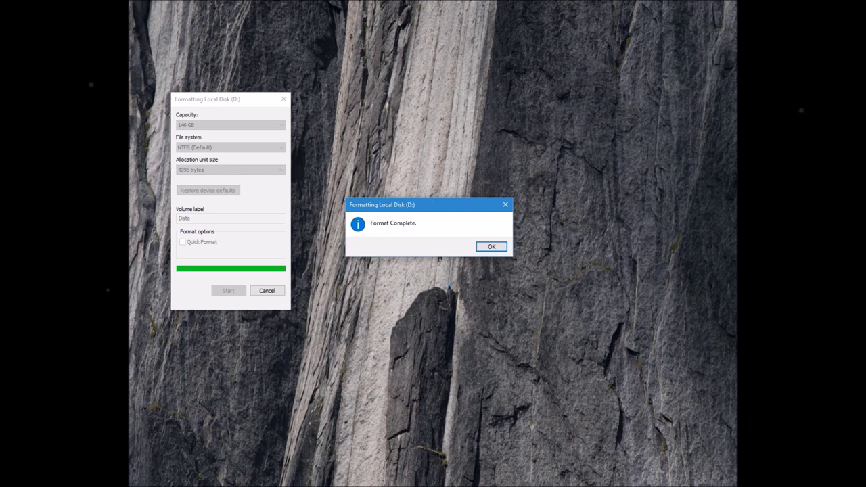
Step: Dismiss the format completion message for drive D and close the Format window
key(Return)
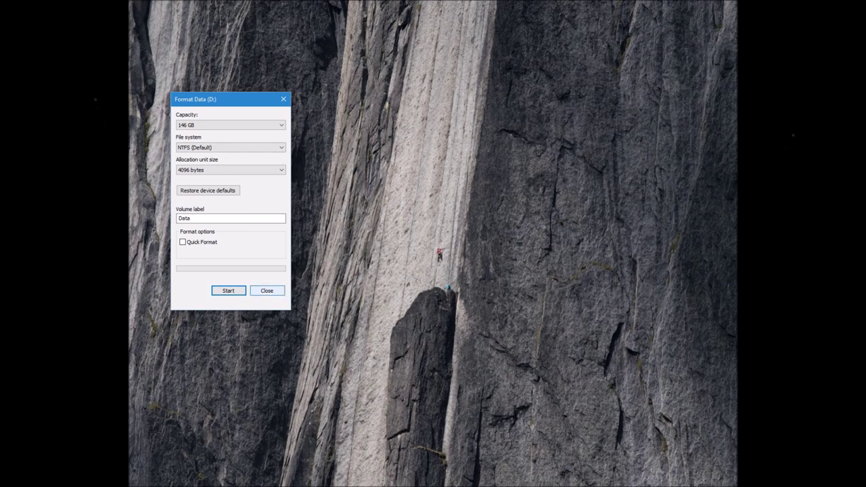
click(267, 290)
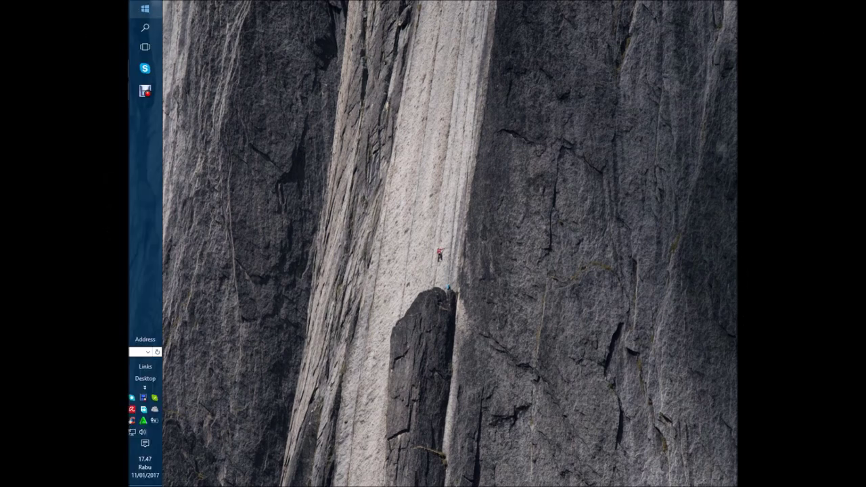
Step: Open File Explorer and go through This PC to view the contents of the formatted Data (D:) drive
key(super)
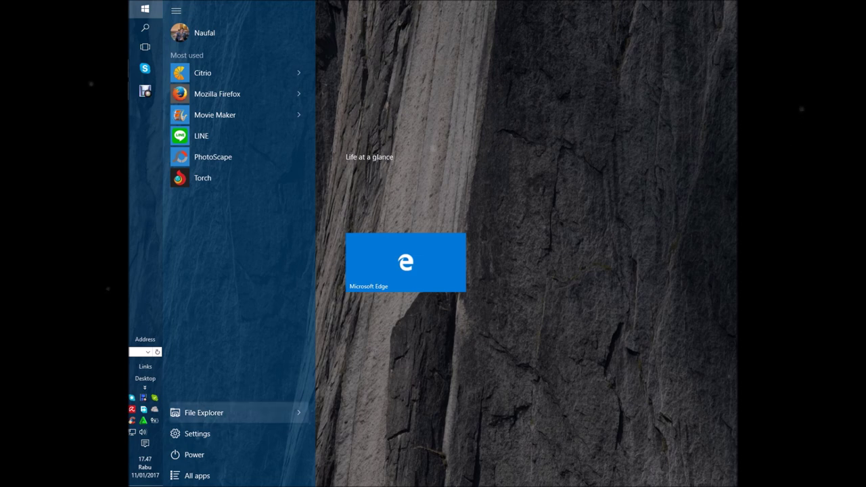
click(203, 412)
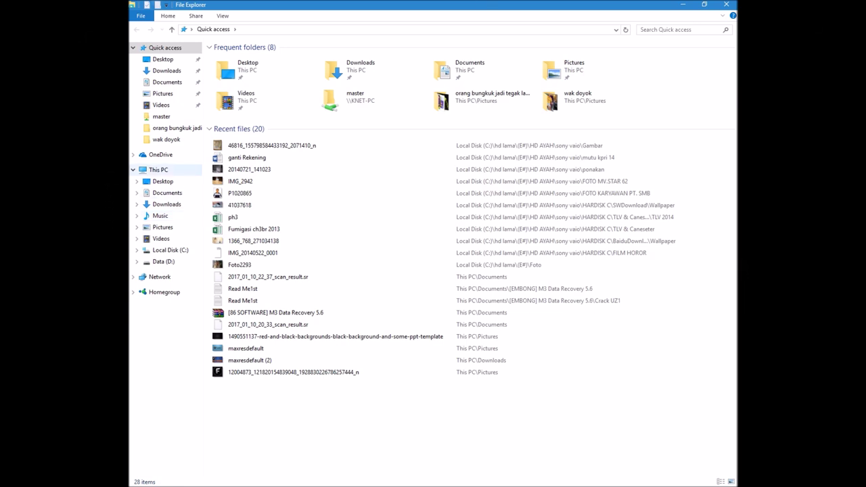
click(158, 170)
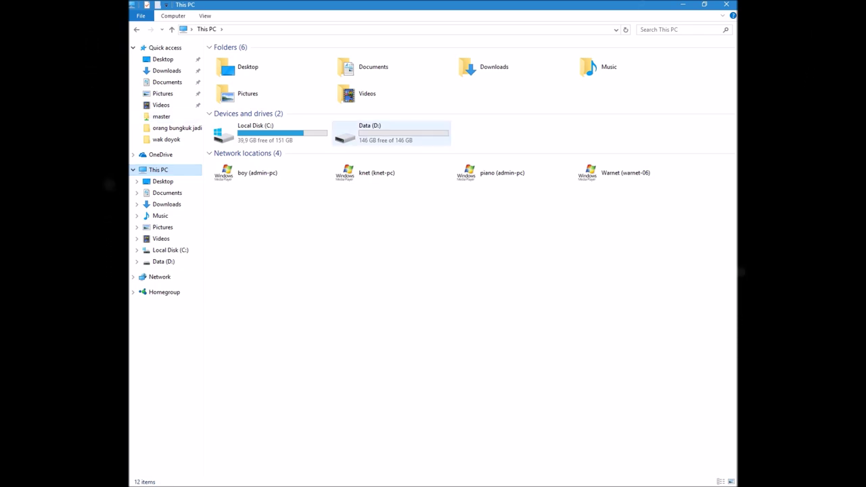
click(382, 133)
double_click(383, 132)
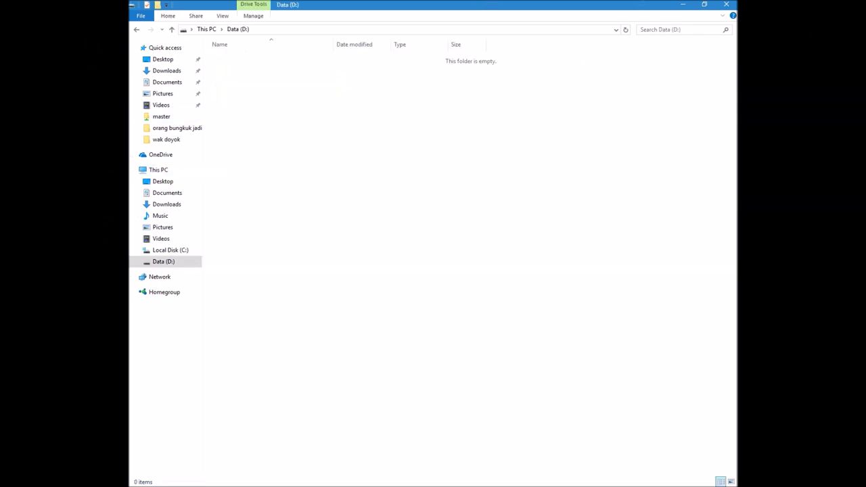
Step: Return to This PC and open the (E#) folder inside "hd lama" on Local Disk (C:)
click(206, 29)
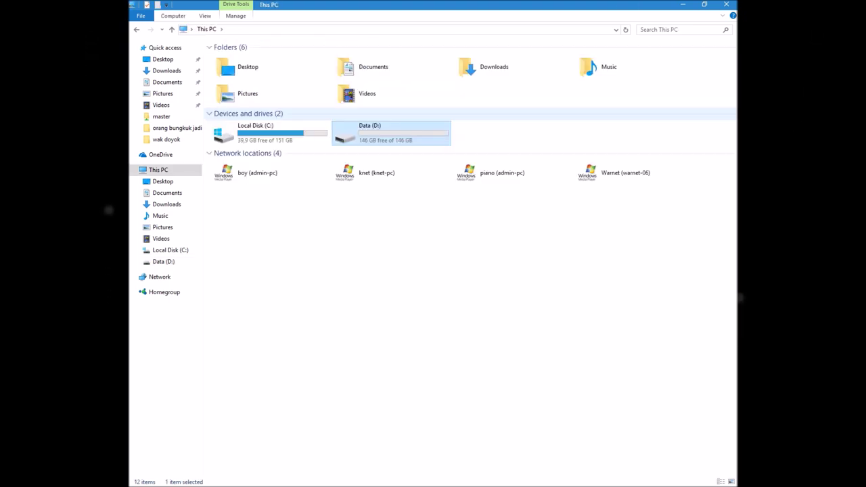
double_click(264, 133)
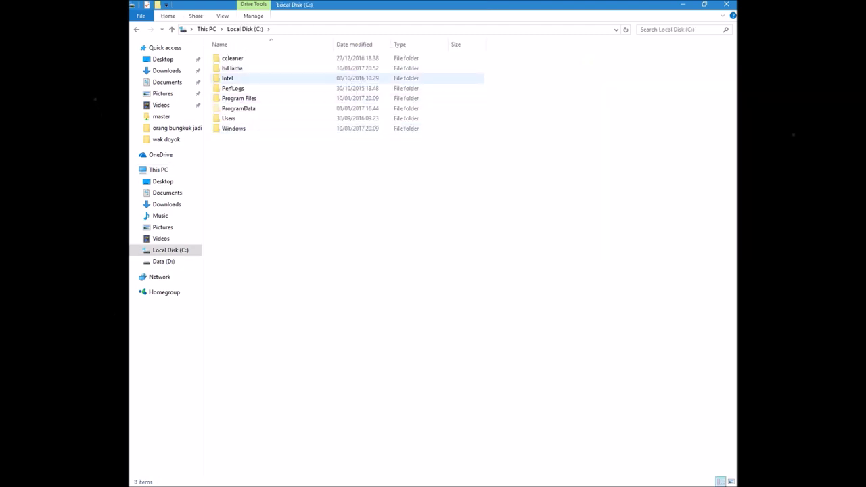
double_click(232, 68)
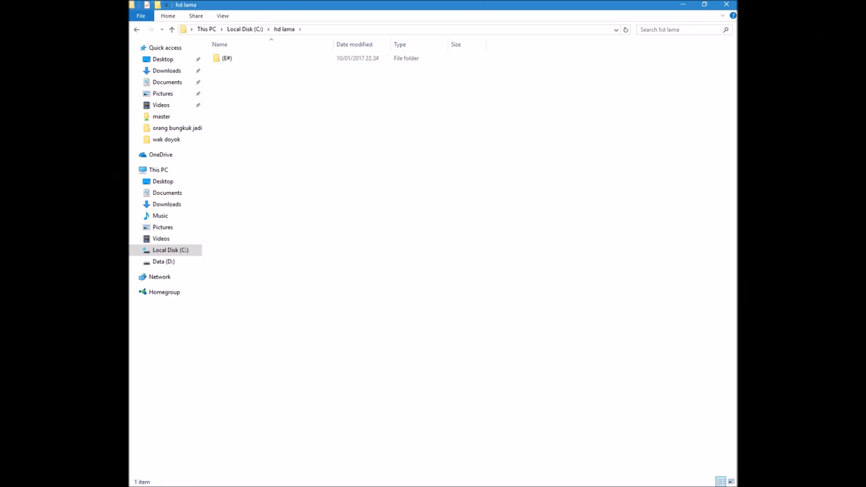
double_click(227, 58)
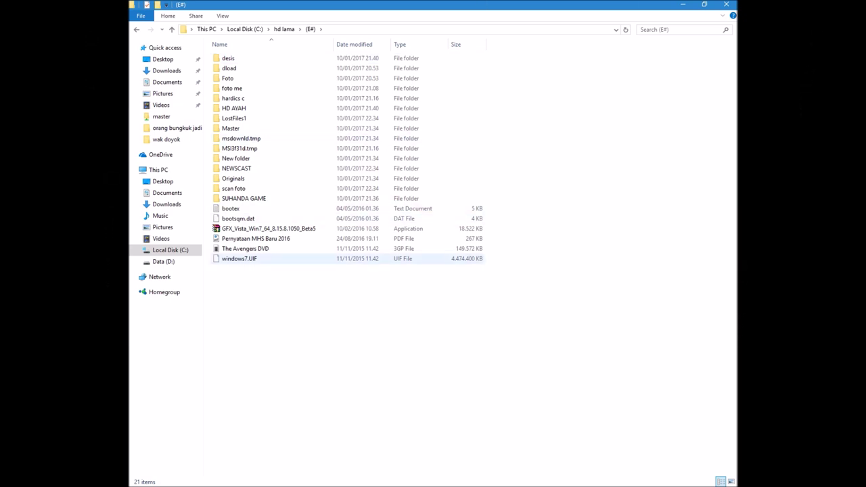
Step: Select all recovered files and folders in the (E#) folder and cut them
click(240, 258)
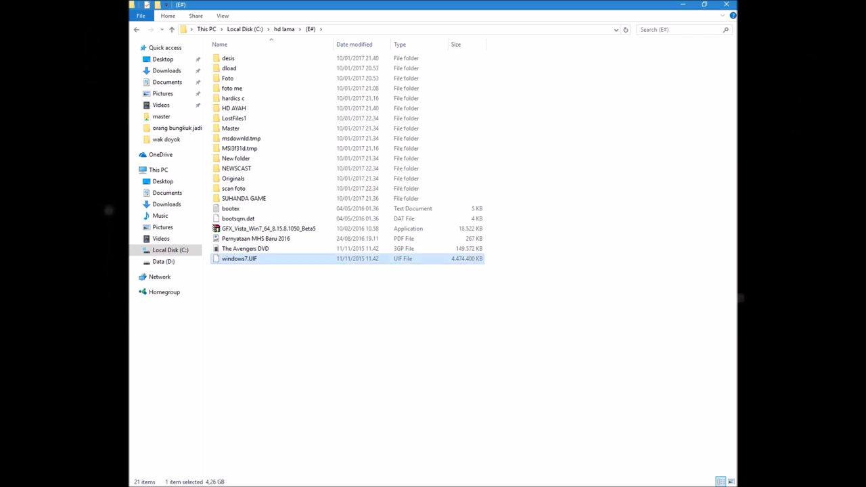
key(ctrl+a)
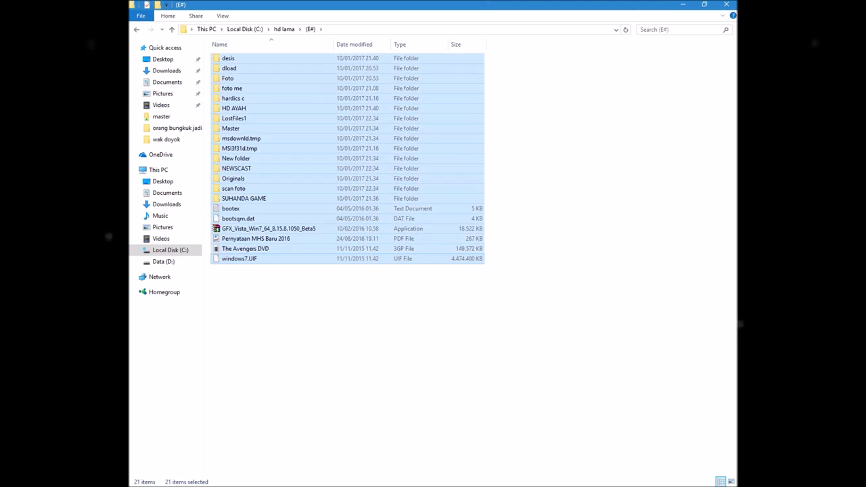
key(shift+F10)
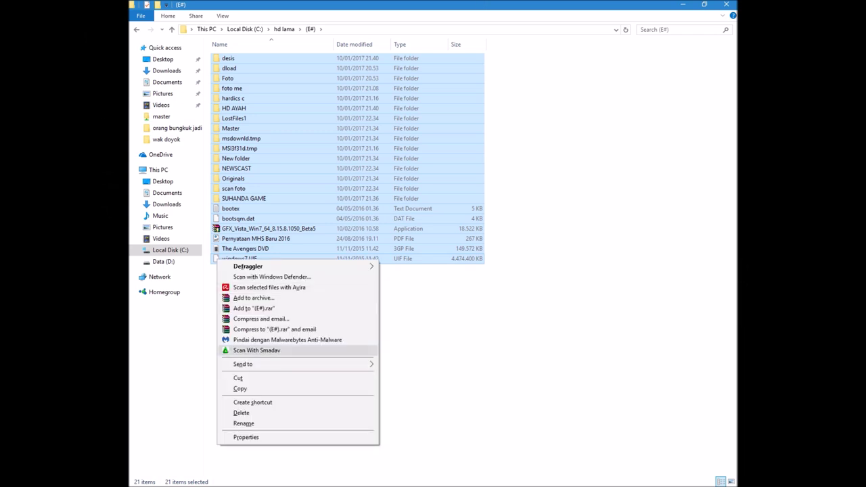
key(Down)
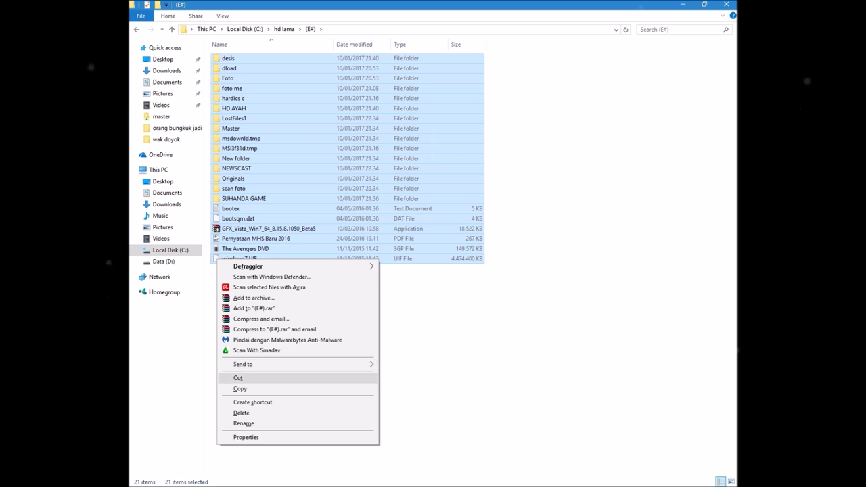
key(Return)
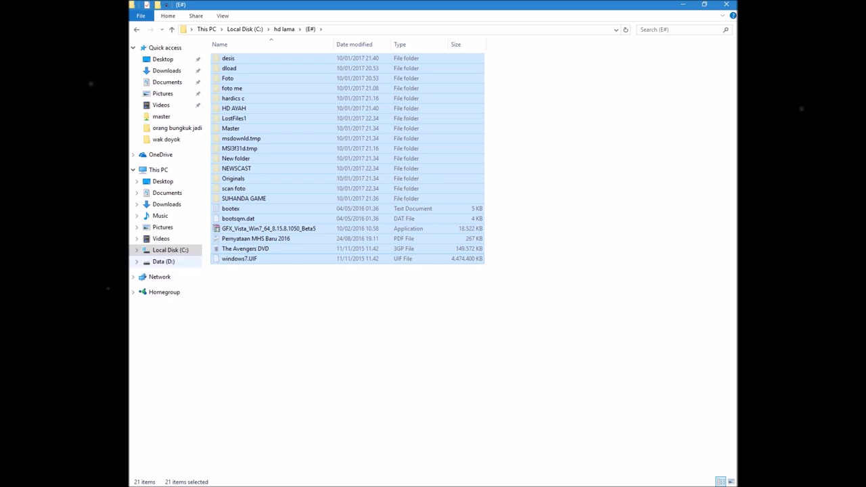
Step: Paste the cut files and folders into the root of the Data (D:) drive
click(163, 261)
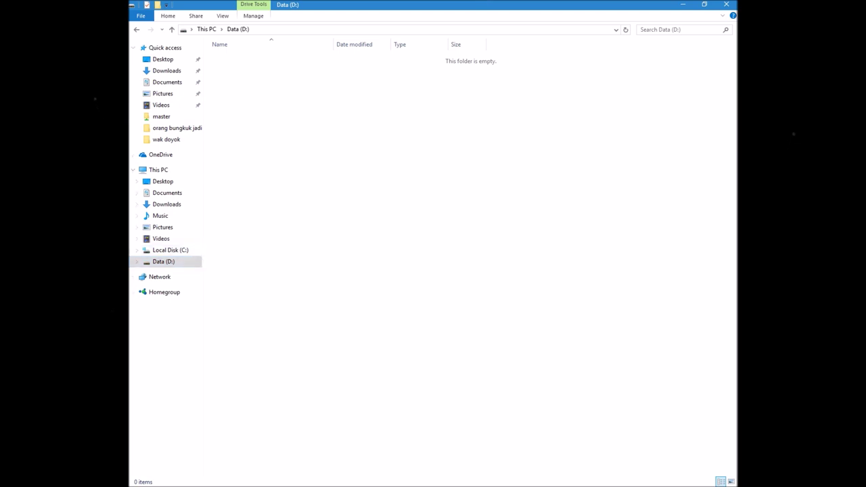
key(shift+F10)
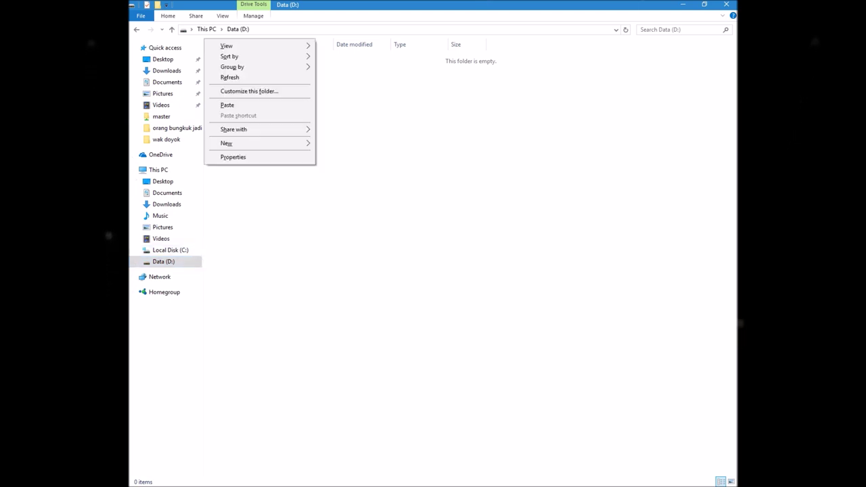
key(Up)
key(Up)
key(Up)
key(Up)
key(Up)
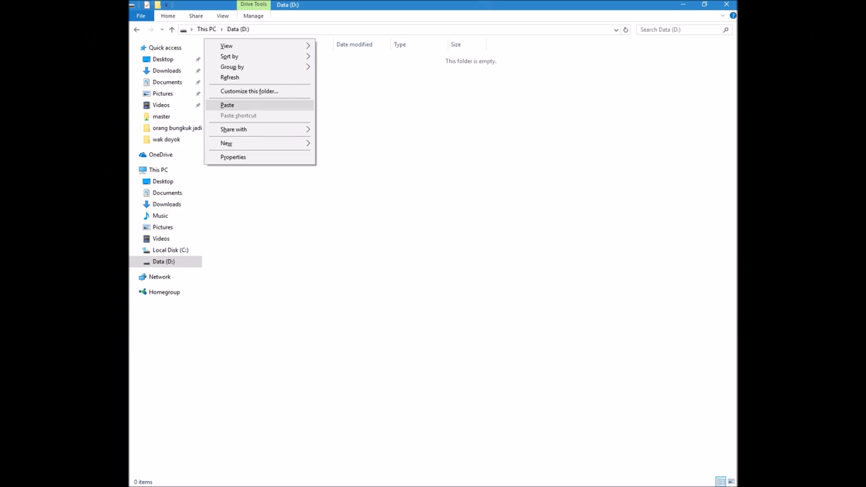
key(Return)
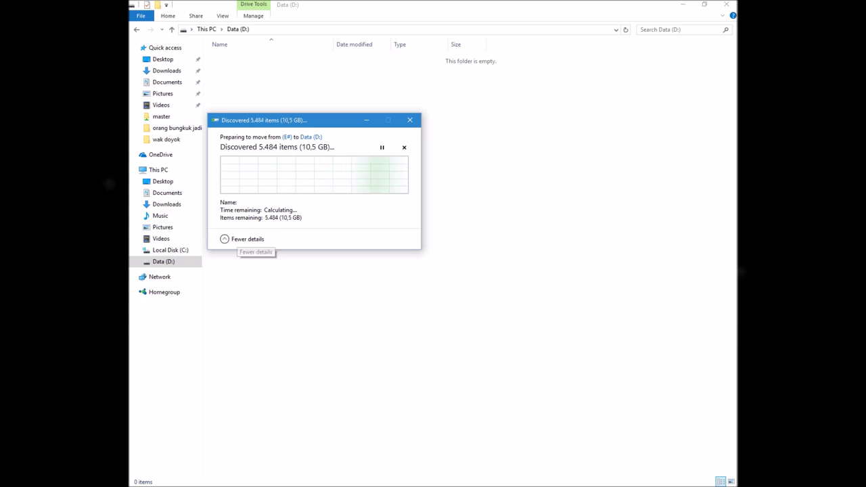
Step: Switch the file move progress between the compact and detailed views, ending with the details expanded, to monitor the transfer
click(241, 239)
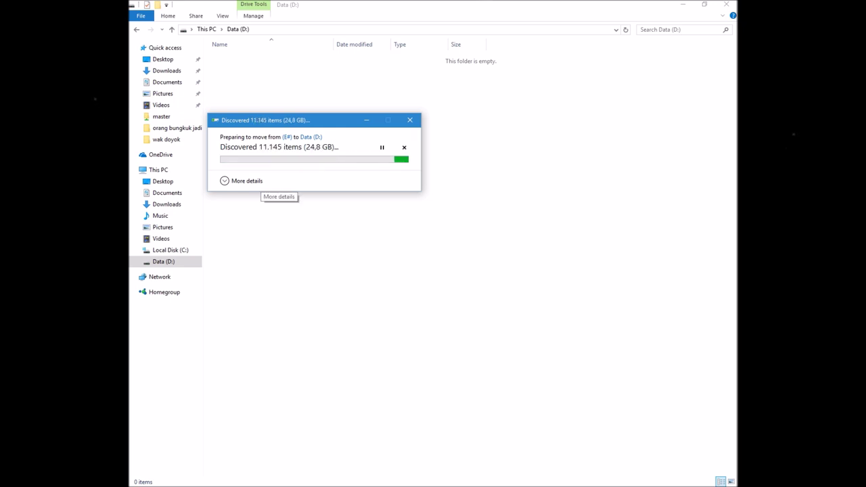
click(243, 181)
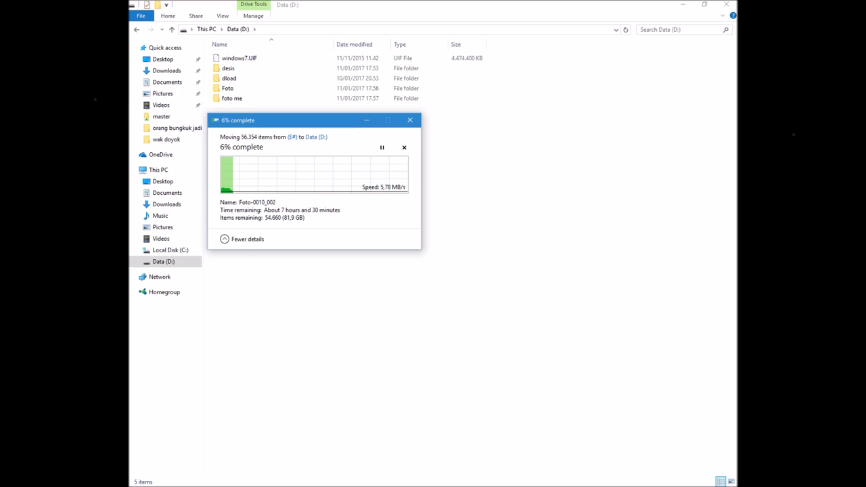
key(space)
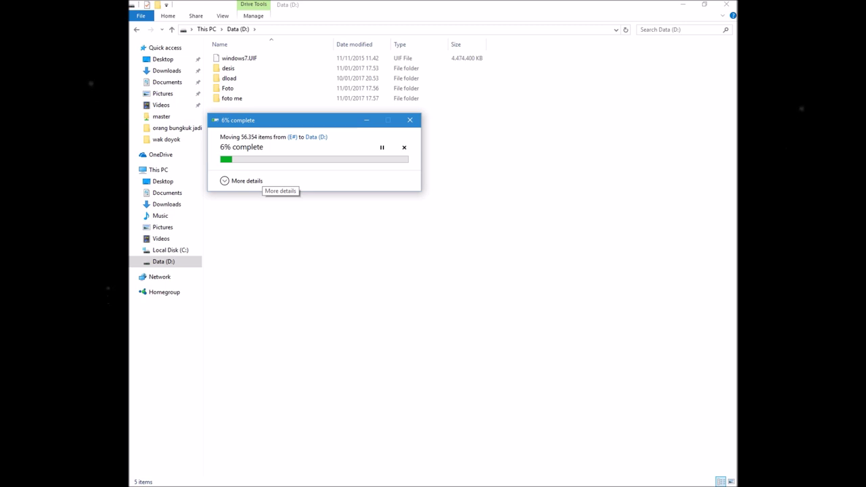
click(247, 180)
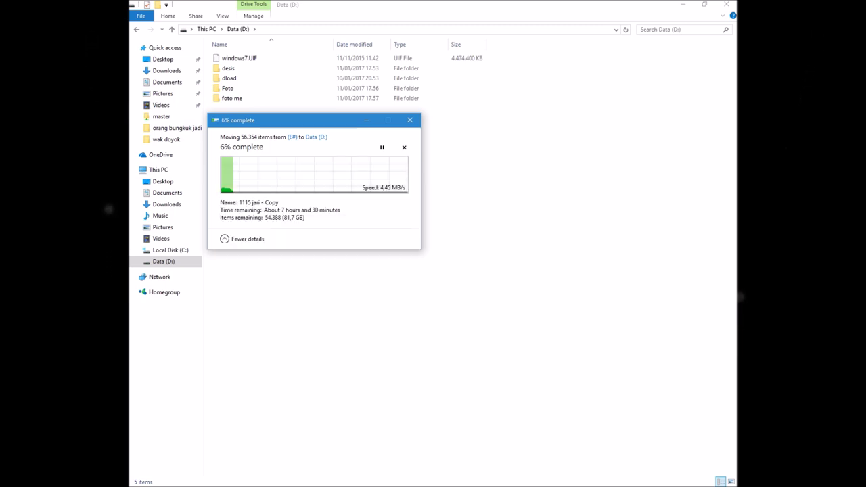
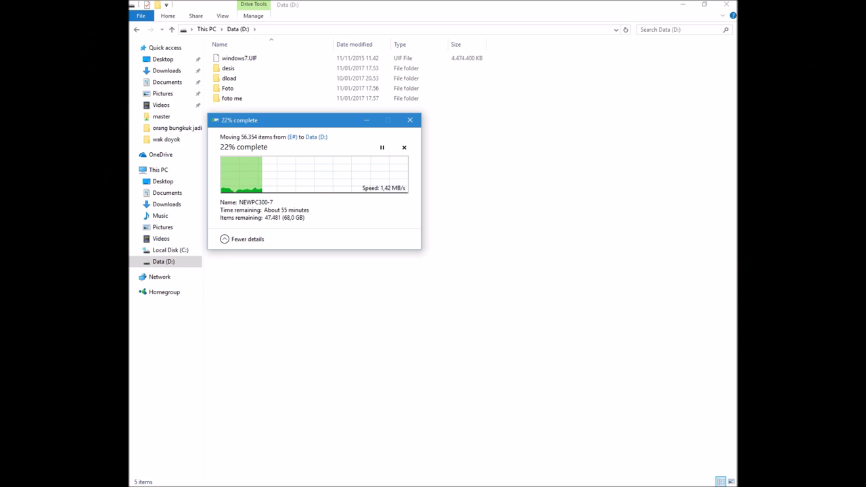
mouse_move(144, 397)
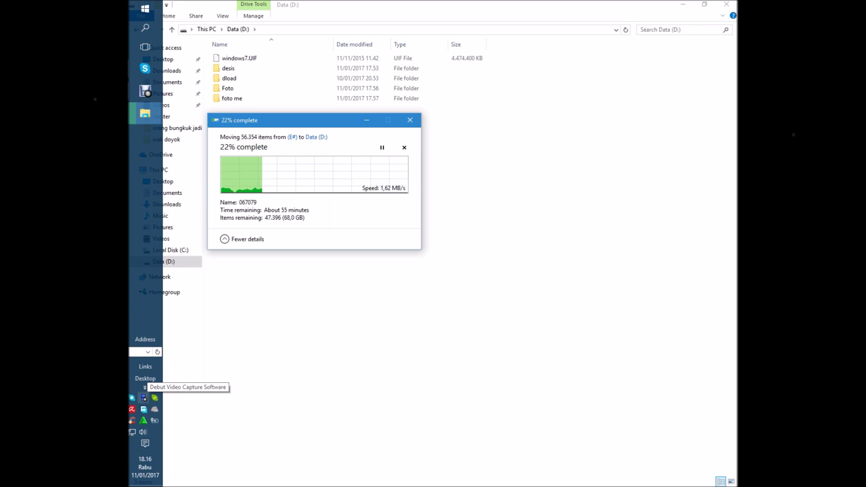